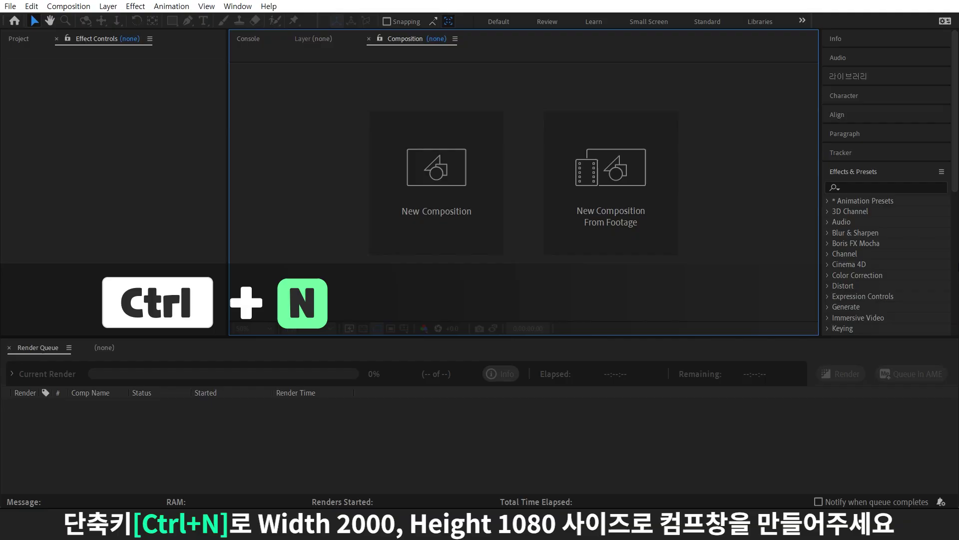
Open Composition Settings for a new composition with Ctrl+N
key("ctrl+n")
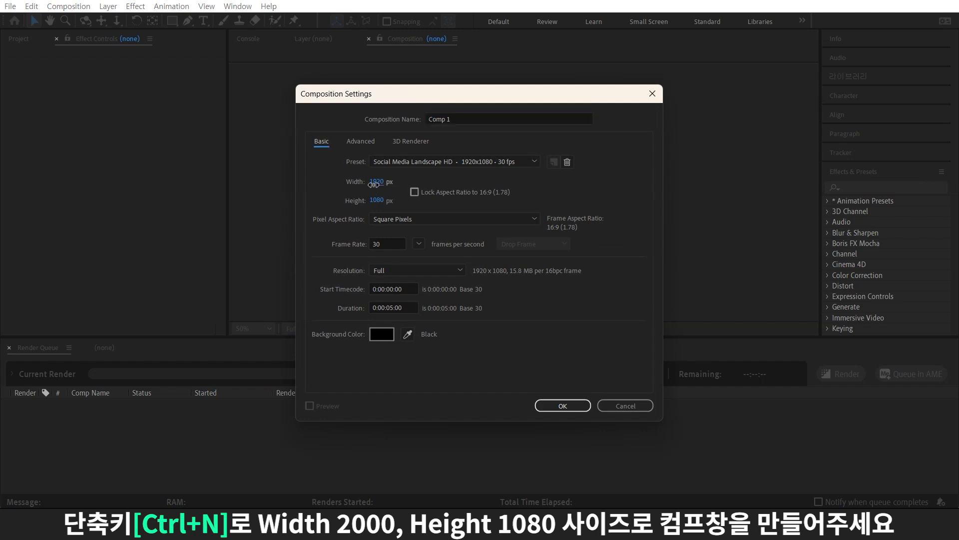
Set the composition width to 2000 px and create it
left_click(376, 182)
type("2000")
left_click(608, 336)
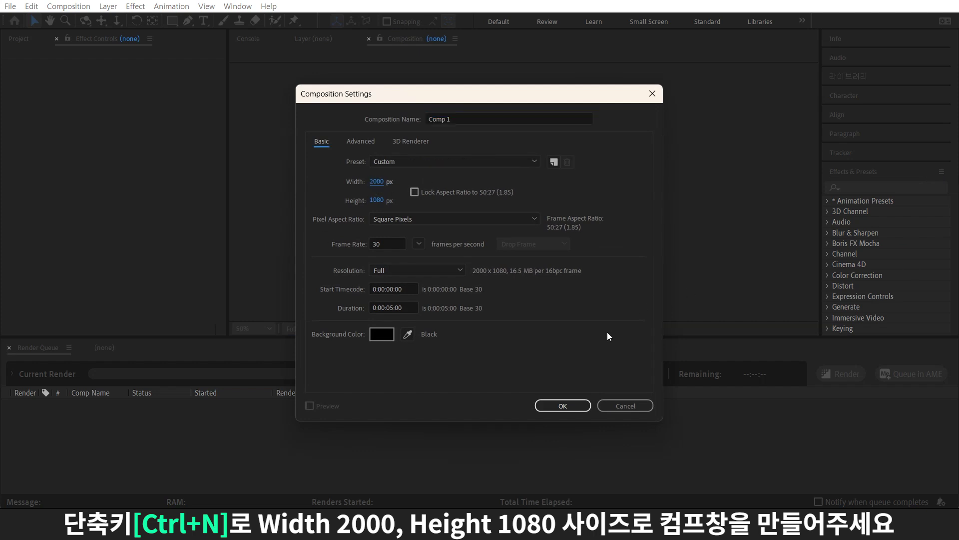
left_click(550, 402)
Add a white (ffffff) 200×1080 solid and pre-compose it as A01
key("ctrl+y")
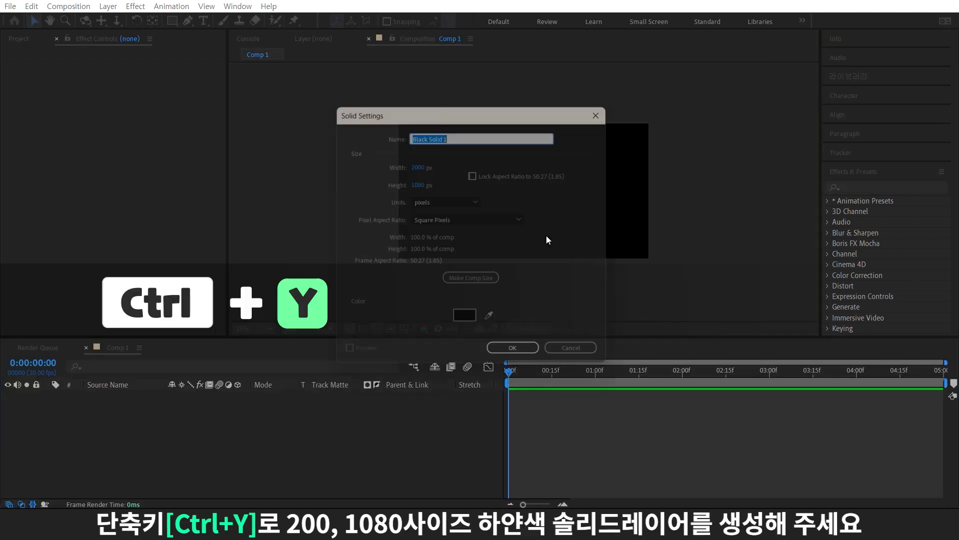
left_click(416, 164)
type("200")
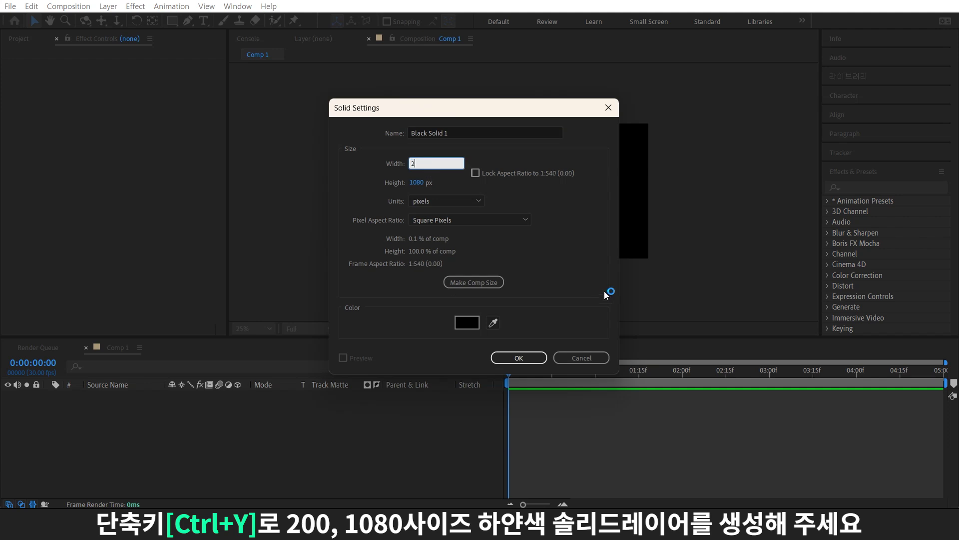
left_click(468, 322)
type("ffffff")
key("Return")
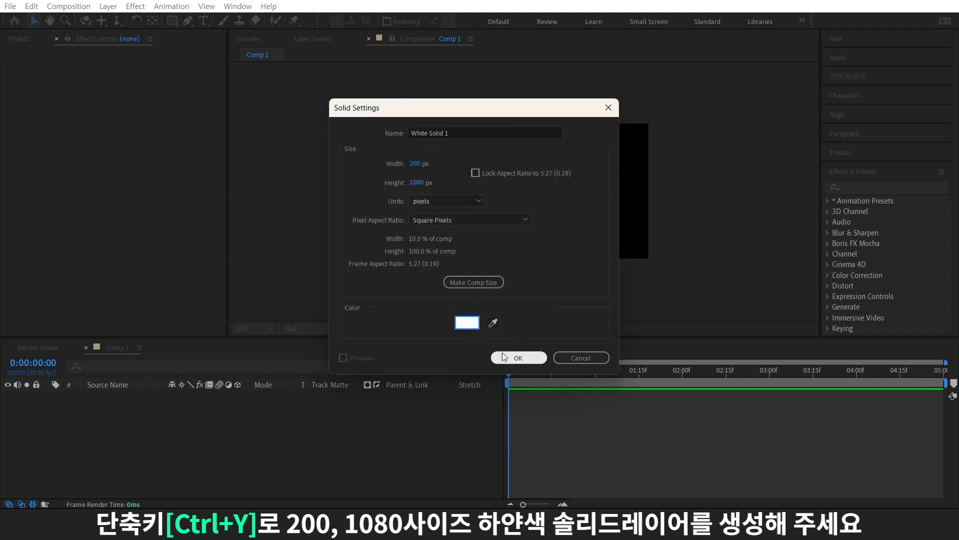
left_click(519, 357)
key("ctrl+shift+c")
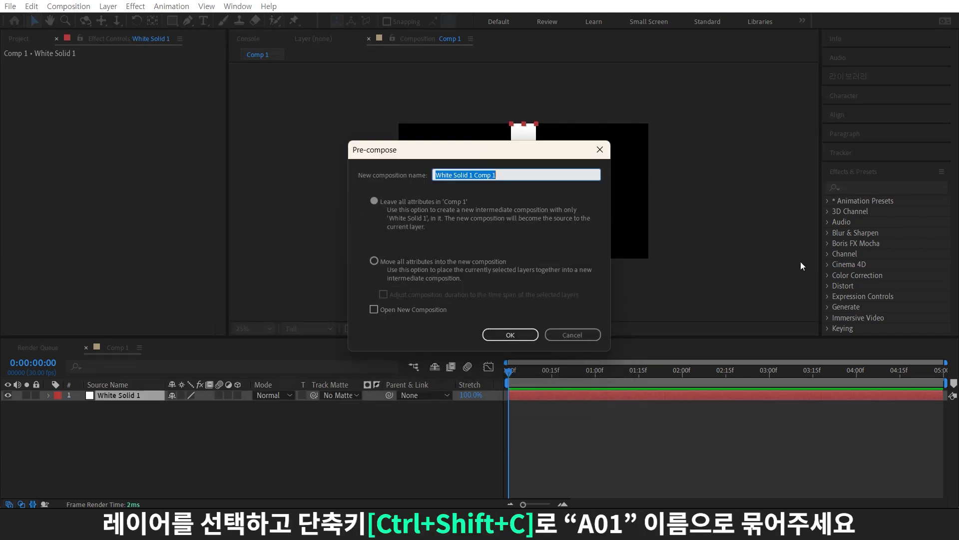
type("A01")
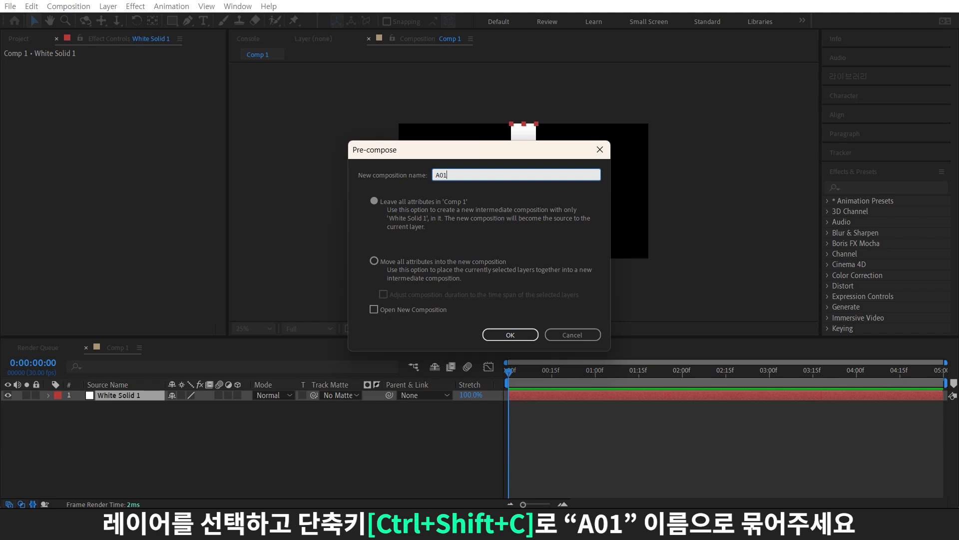
key("Return")
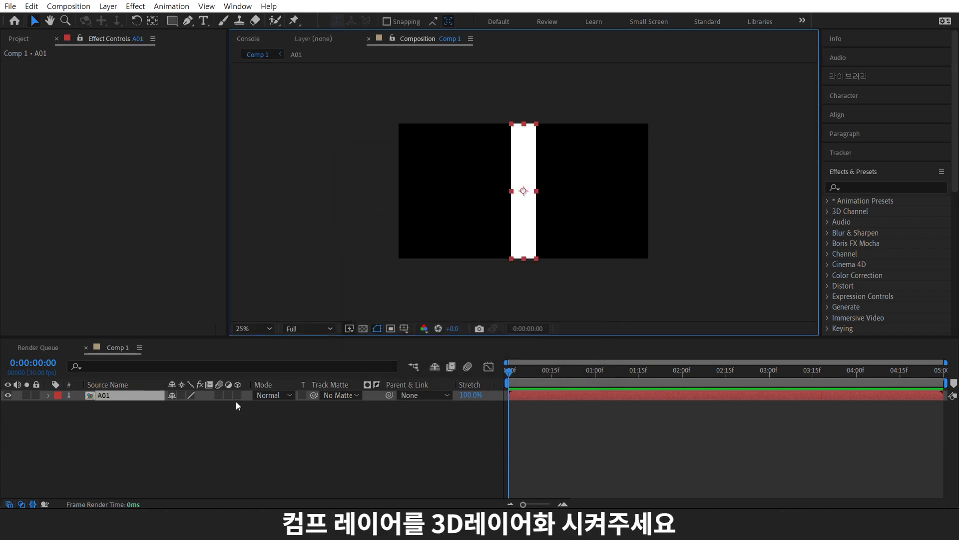
Make A01 a 3D layer and set its Anchor Point Z to 57.73
left_click(237, 395)
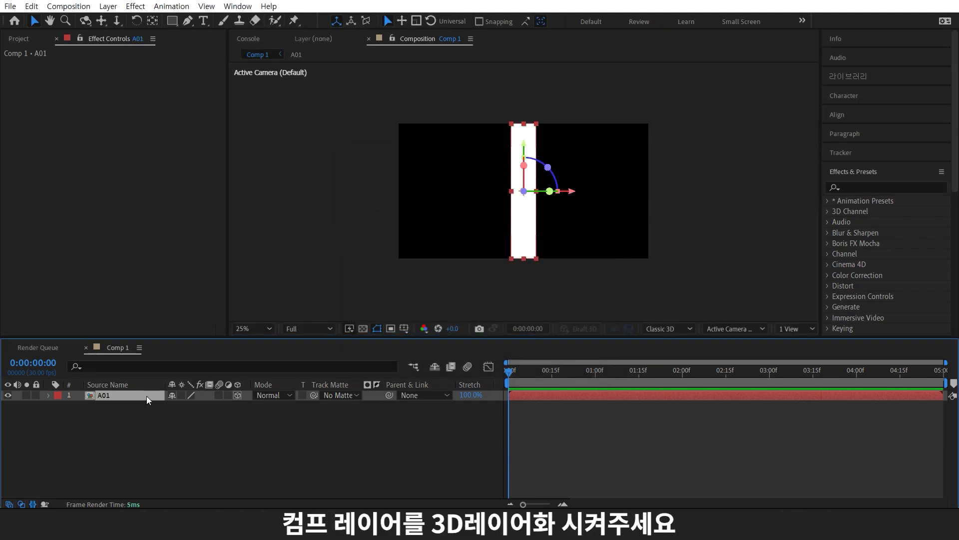
key("a")
left_click(211, 406)
type("57.73")
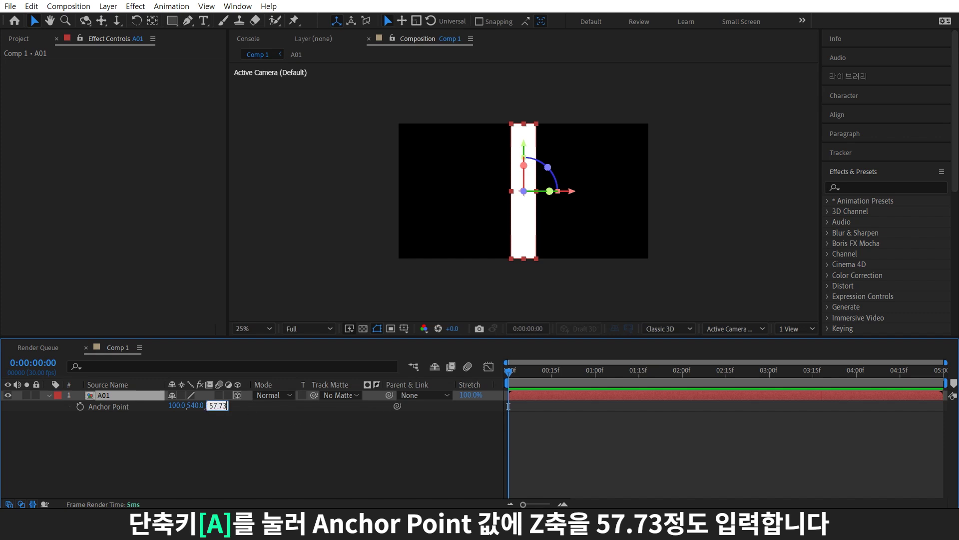
key("Return")
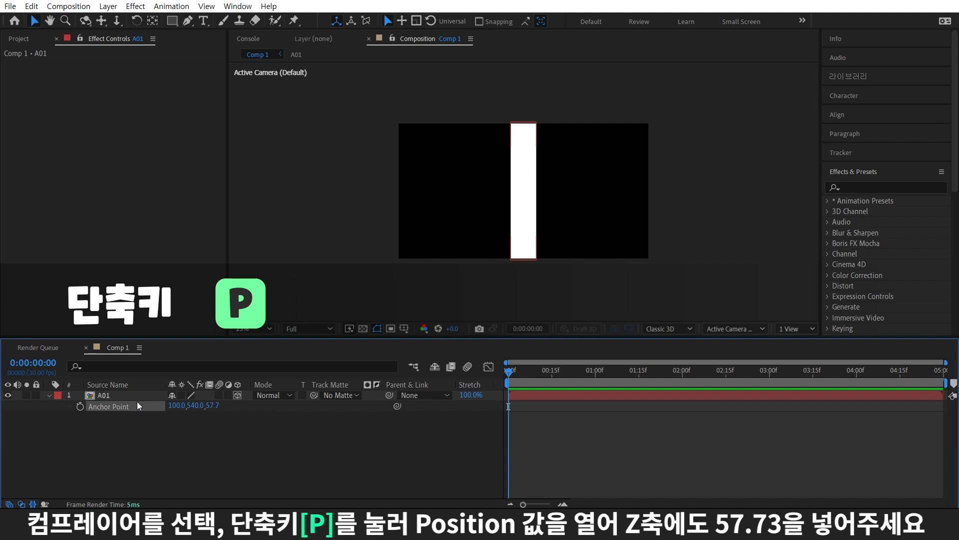
Set A01's Position Z to 57.73
left_click(136, 398)
key("p")
left_click(214, 405)
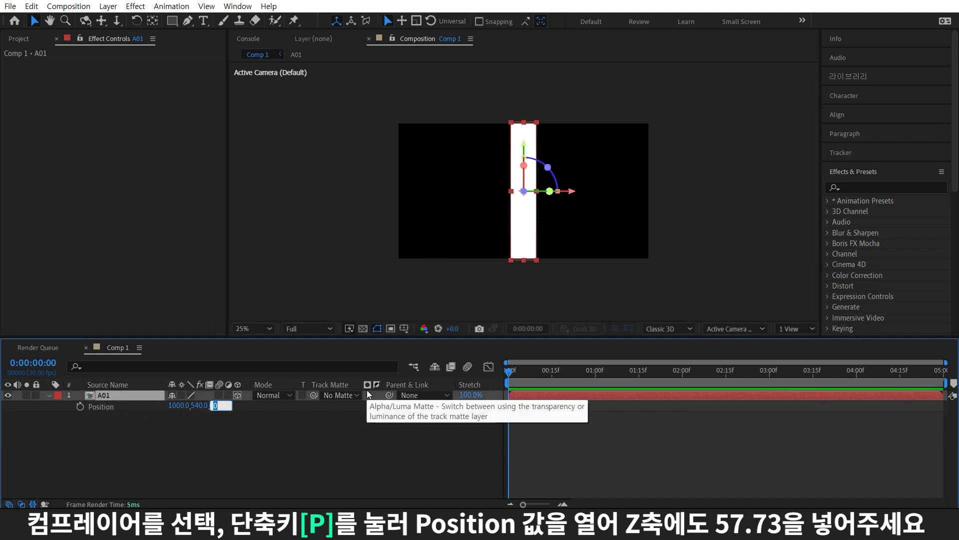
type("57.7")
left_click(139, 404)
left_click(140, 395)
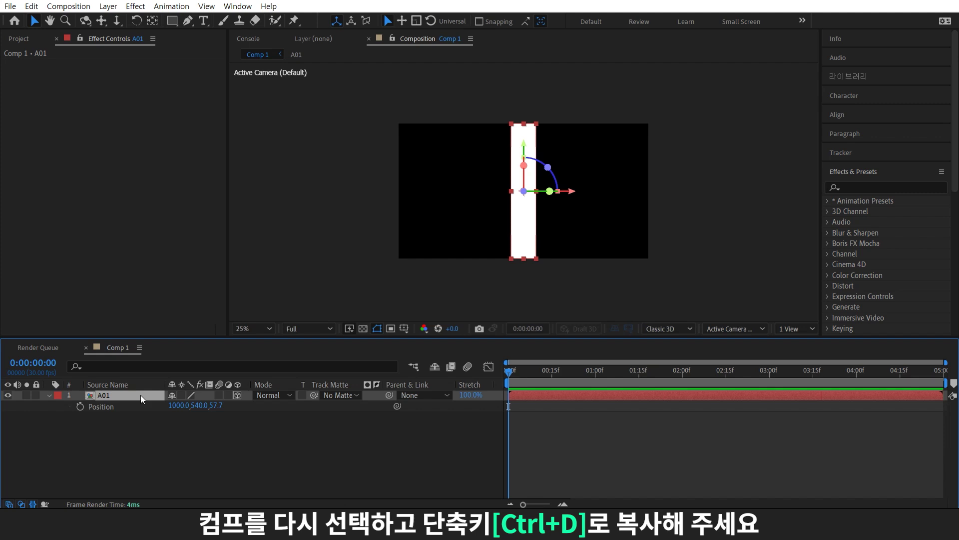
Duplicate A01 and rotate the copy 120° on Y
key("ctrl+d")
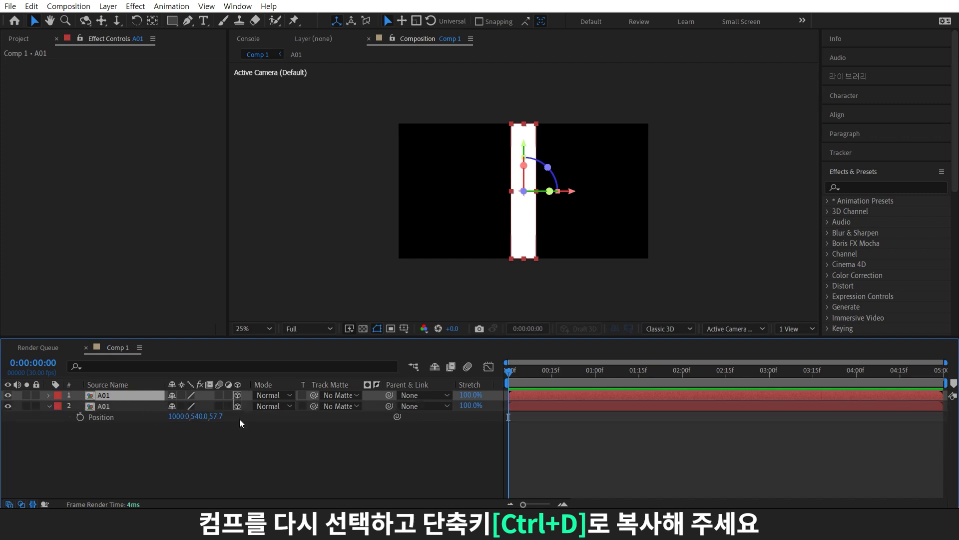
left_click(164, 405)
key("r")
left_click_drag(185, 438, 197, 444)
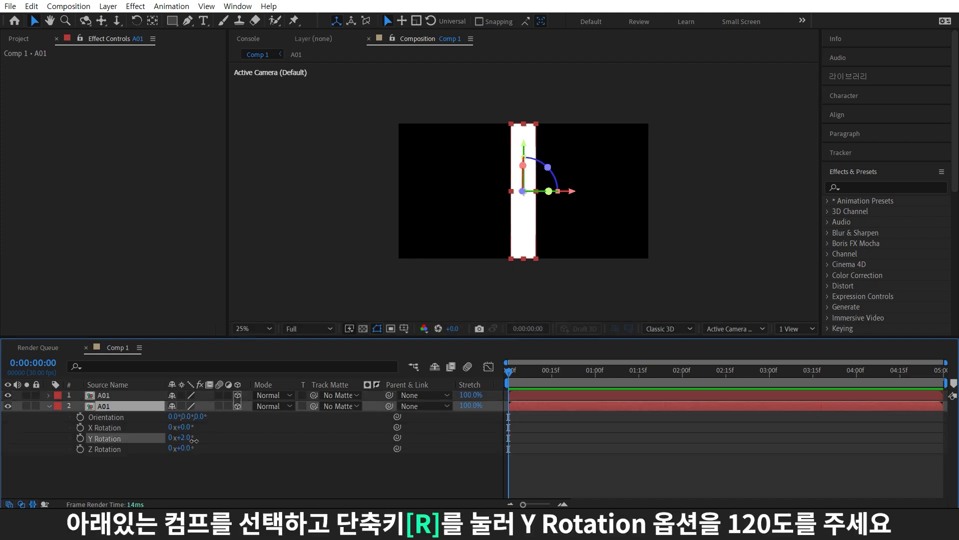
left_click(189, 438)
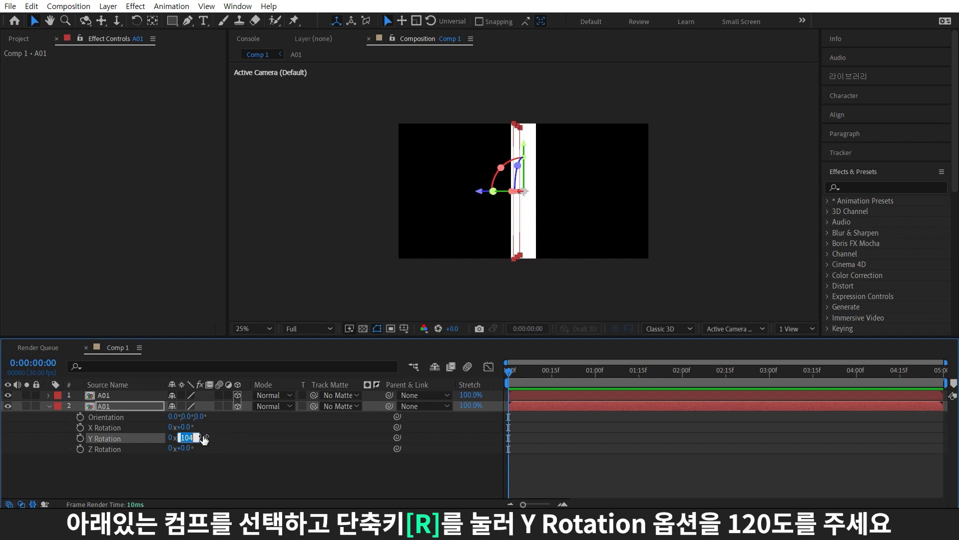
type("120")
key("Return")
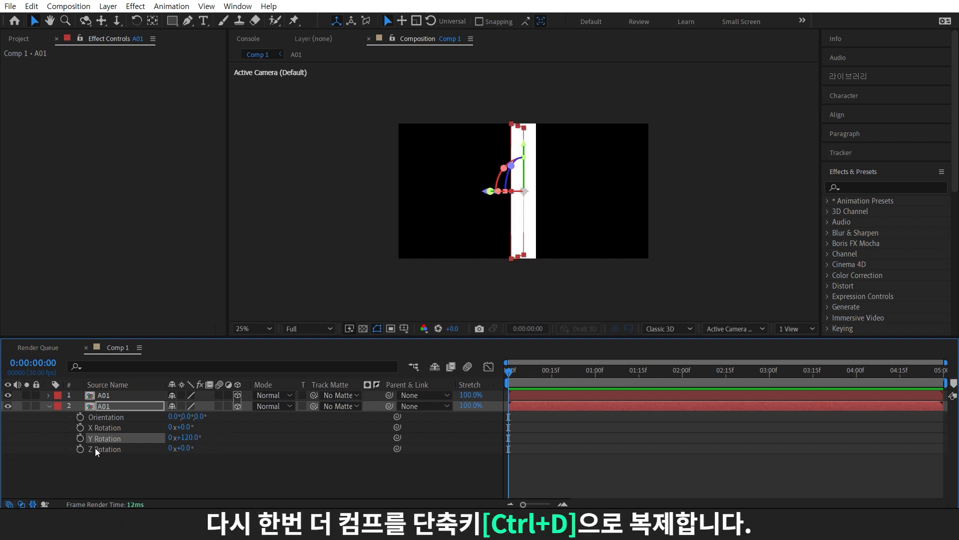
Duplicate the rotated strip and set its Y Rotation to 240°
key("ctrl+d")
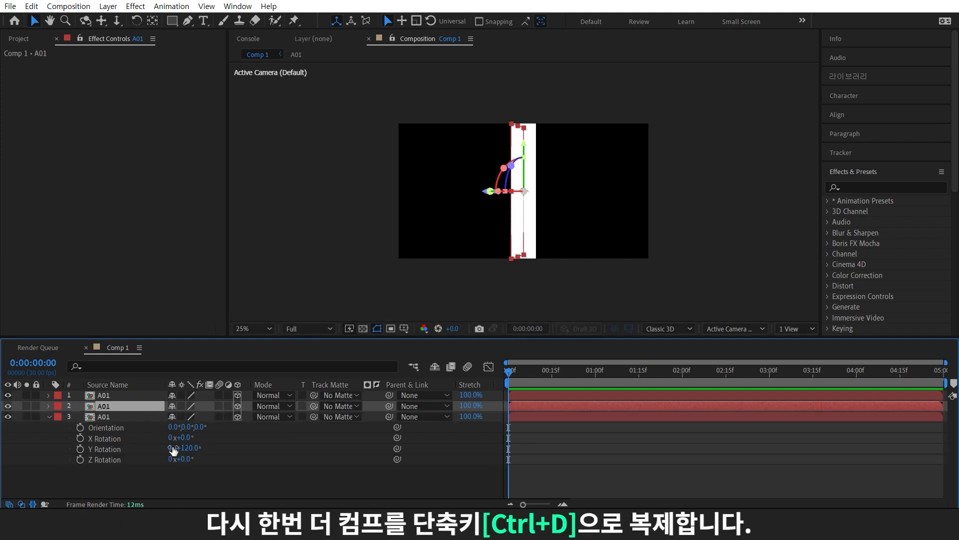
left_click(188, 445)
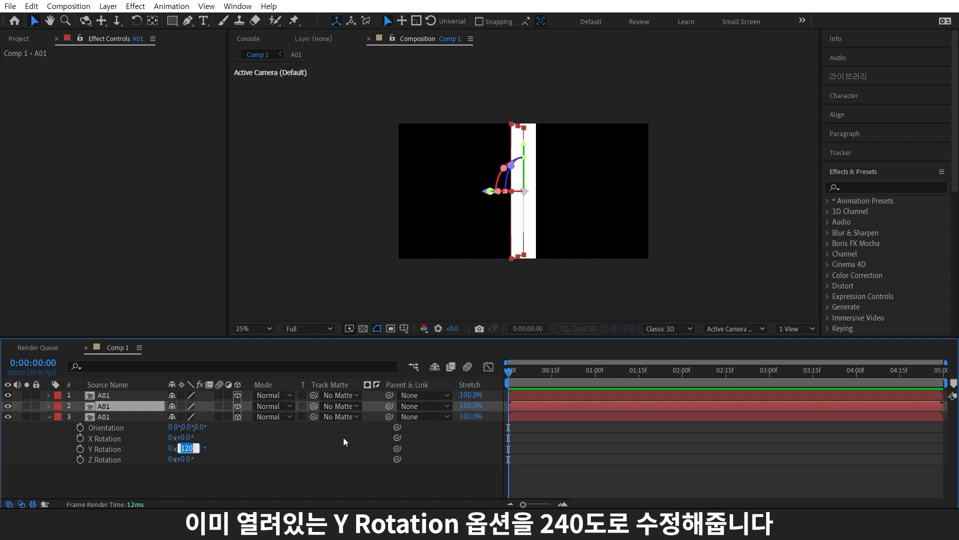
type("1")
key("Return")
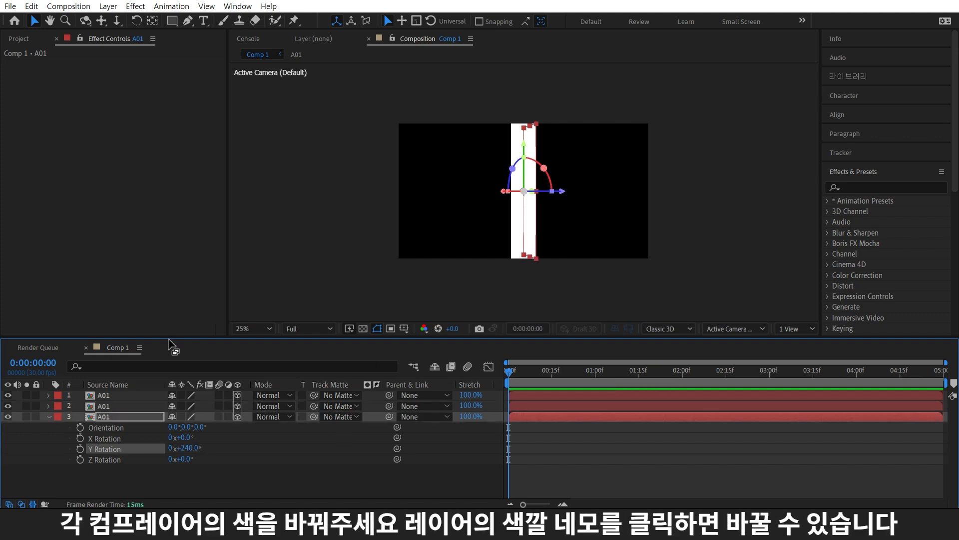
Give layer 2 an Aqua label and layer 3 a Pink label
left_click(105, 409)
left_click(58, 406)
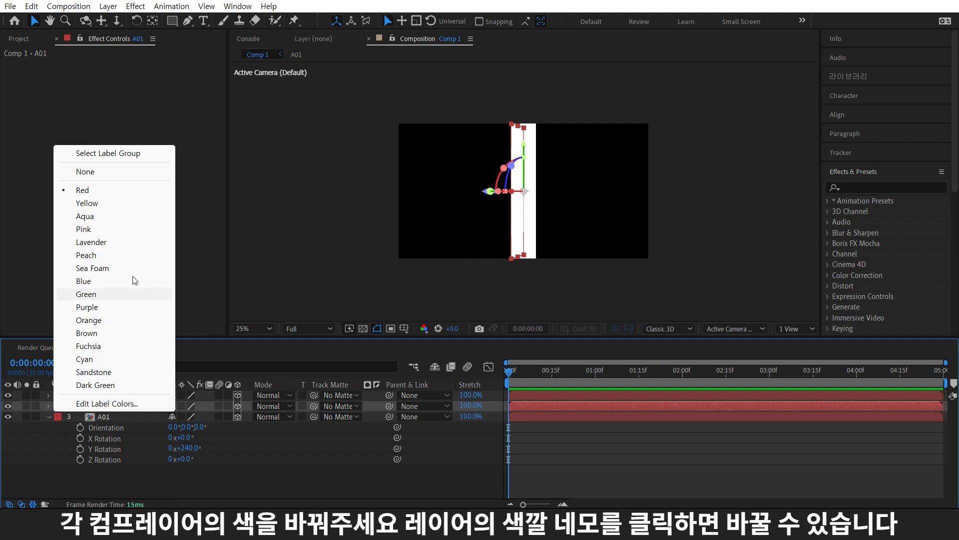
left_click(129, 219)
left_click(107, 416)
left_click(58, 417)
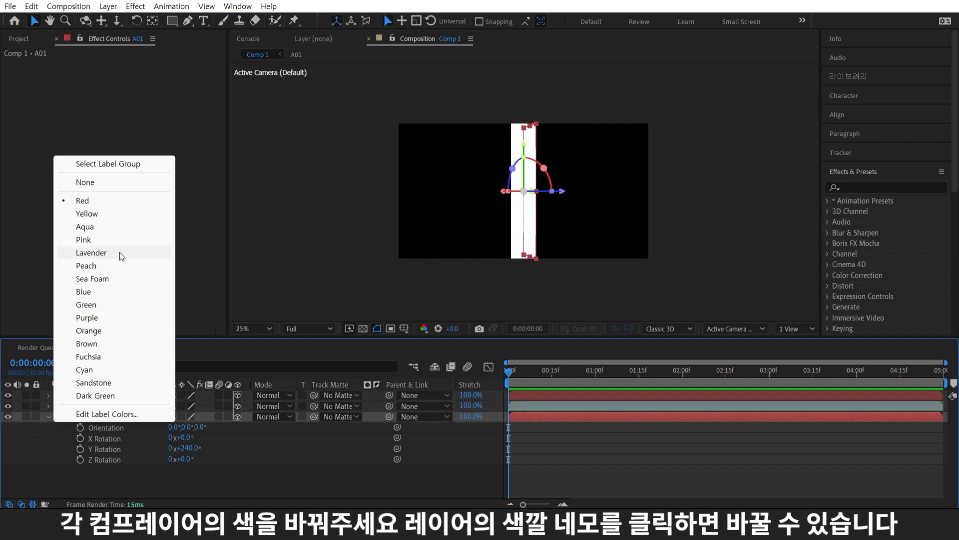
left_click(125, 239)
Parent layers 2 and 3 to layer 1, then spin layer 1's Y Rotation to check
left_click(108, 405, "shift")
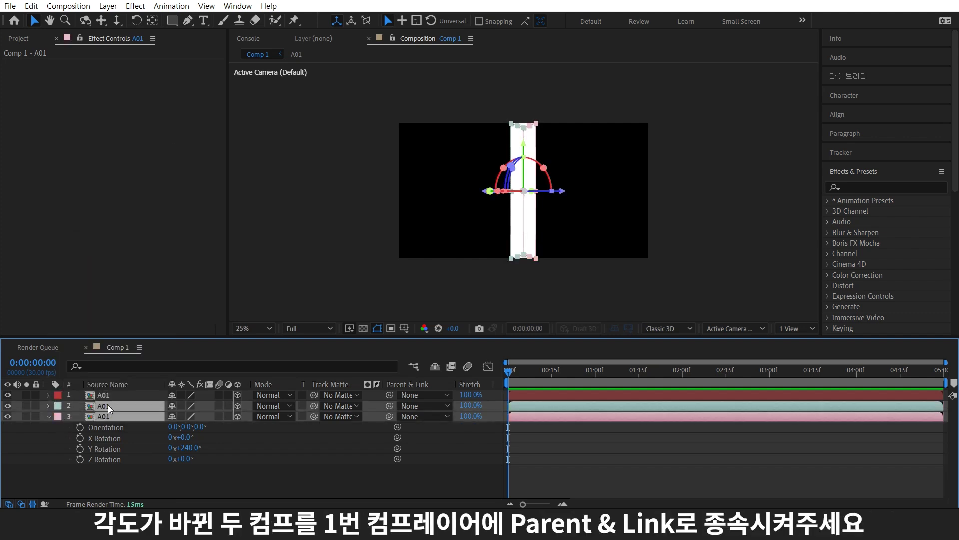
left_click_drag(388, 406, 103, 394)
left_click(137, 422)
left_click(49, 417)
left_click(125, 395)
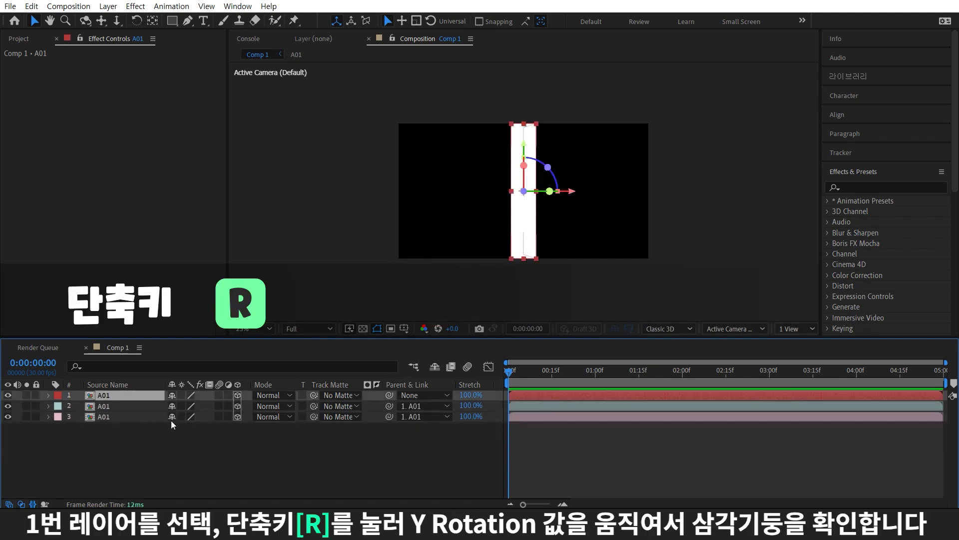
key("r")
left_click_drag(186, 427, 359, 392)
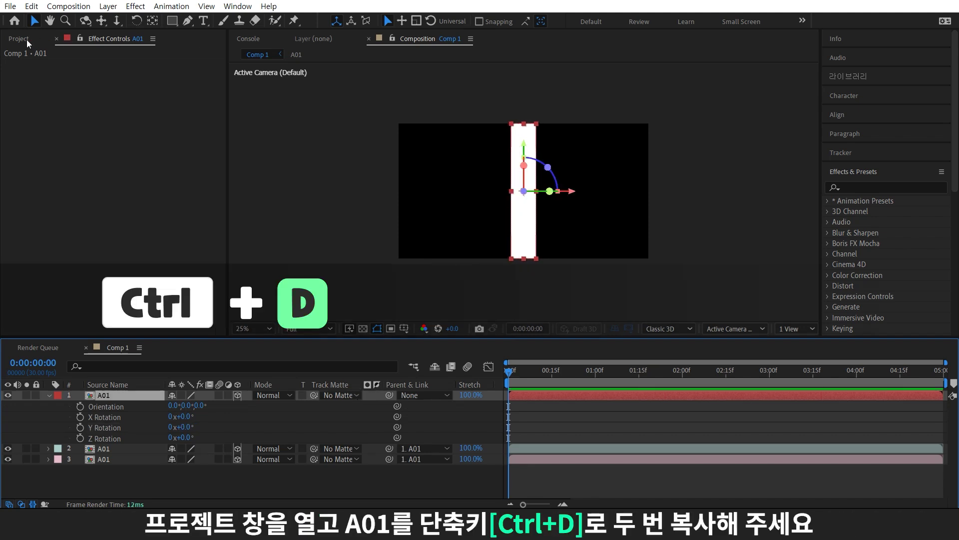
Duplicate the A01 precomp twice in the Project panel, naming the copies B01 and C01
left_click(26, 42)
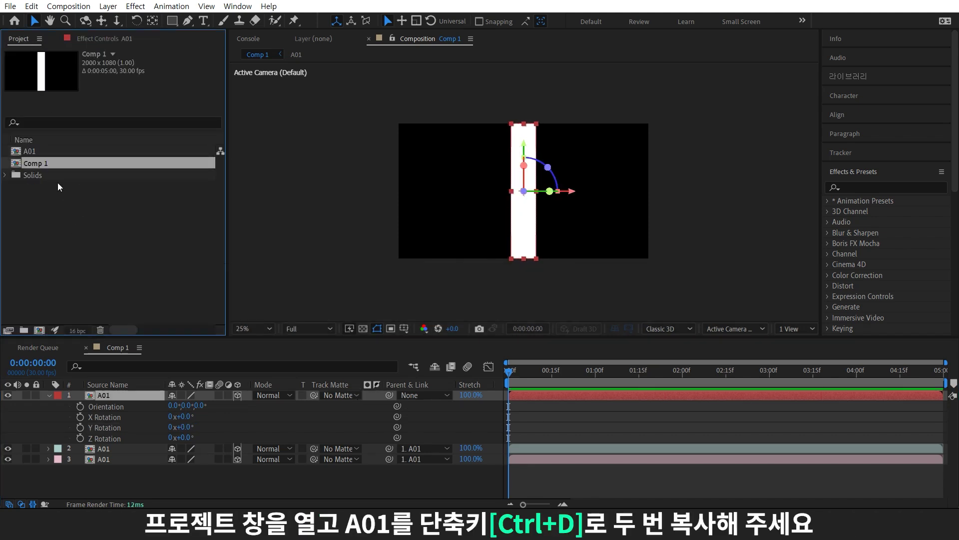
left_click(48, 152)
key("ctrl+d")
key("ctrl+d")
left_click(51, 166)
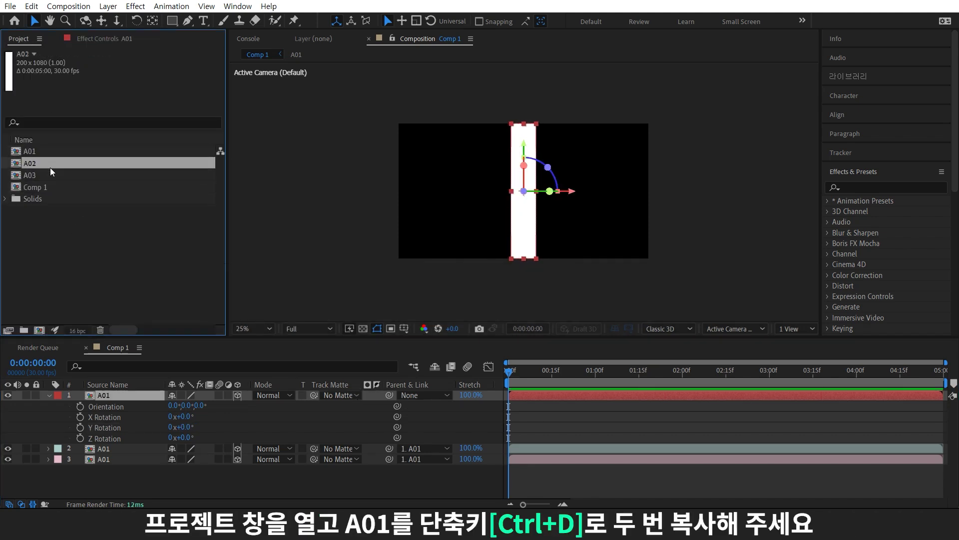
key("Return")
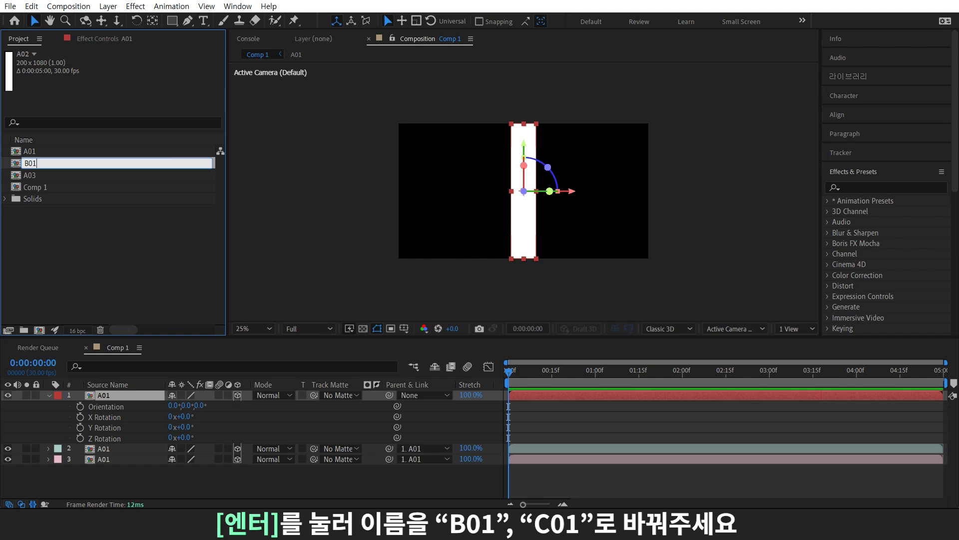
key("Return")
left_click(138, 163)
key("Return")
type("C02")
key("BackSpace")
type("1")
key("Return")
Replace layer 2's source with B01 and layer 3's source with C01
left_click(109, 448)
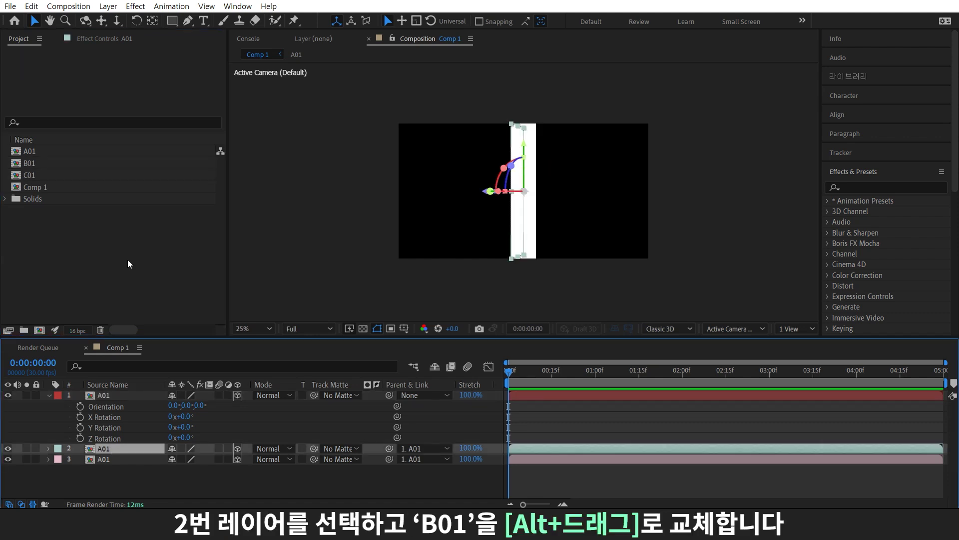
left_click_drag(48, 159, 145, 450, "alt")
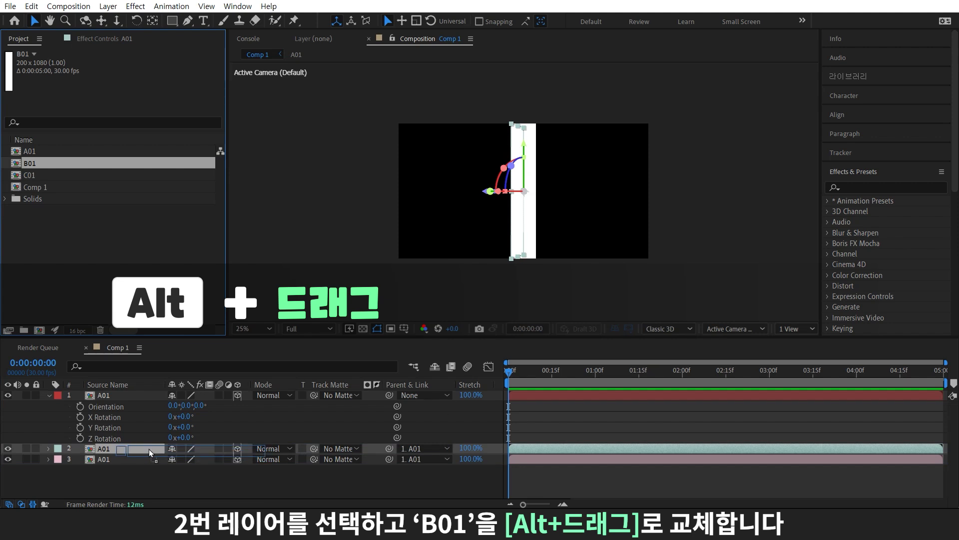
left_click(133, 458)
left_click_drag(43, 174, 104, 460, "alt")
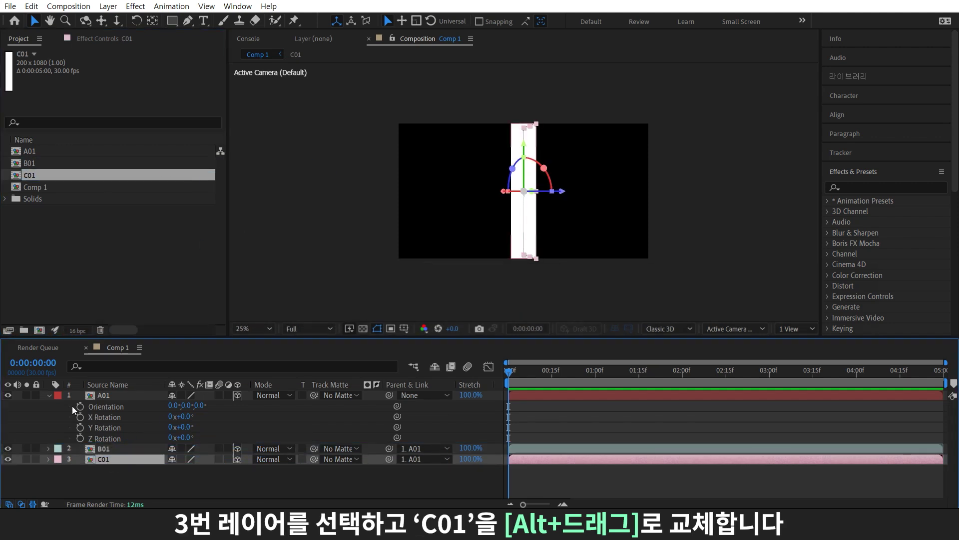
left_click(49, 395)
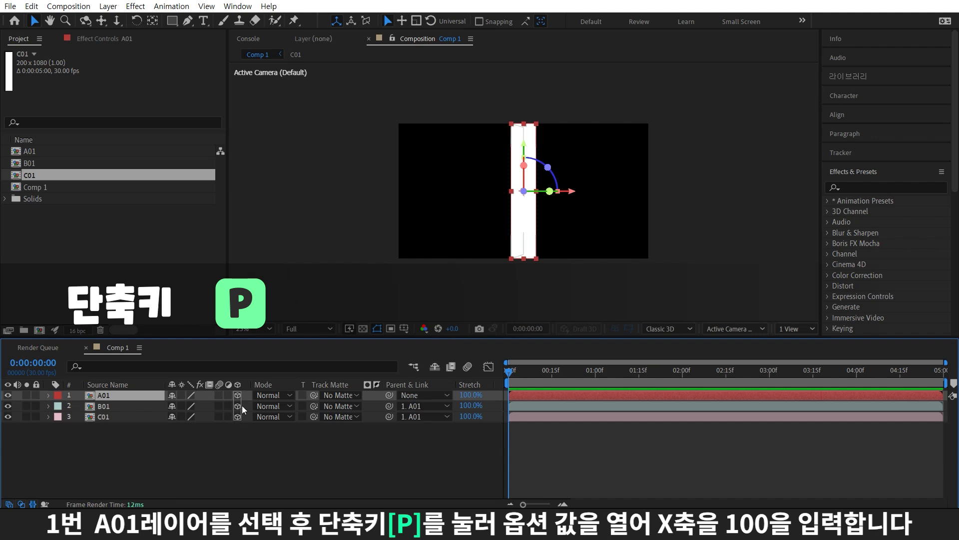
Set the A01 layer's X position to 100
key("p")
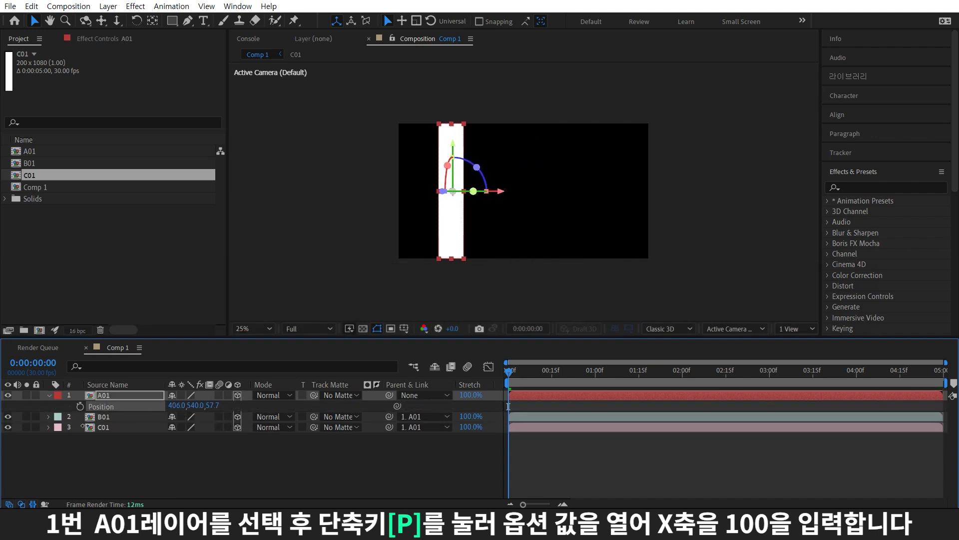
left_click(176, 405)
type("100")
key("Return")
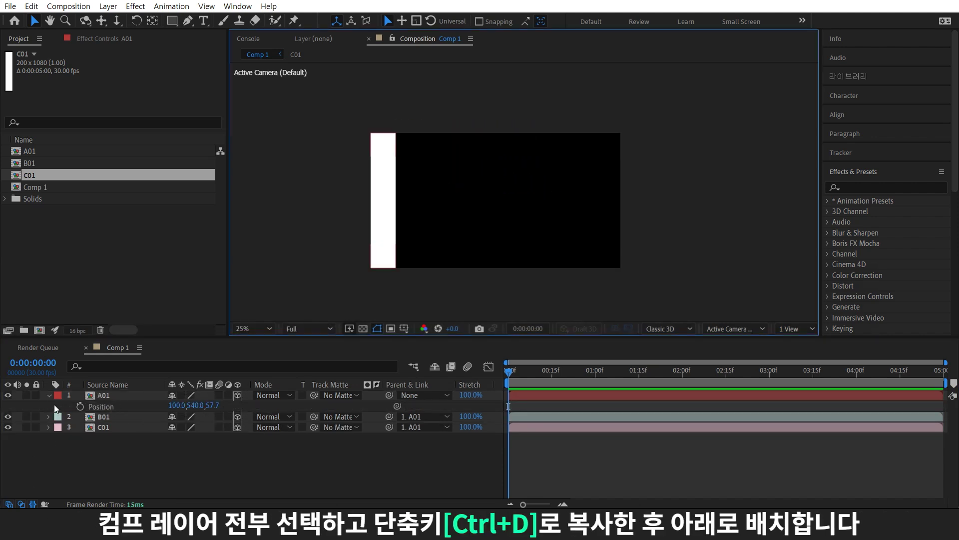
left_click(48, 396)
Duplicate the A01/B01/C01 set and move the new A01 copy to X 300
mouse_move(124, 425)
left_mouse_down()
mouse_move(125, 402)
mouse_move(131, 456)
mouse_move(146, 467)
left_mouse_up()
key("ctrl+d")
left_click(139, 479)
left_click(125, 426)
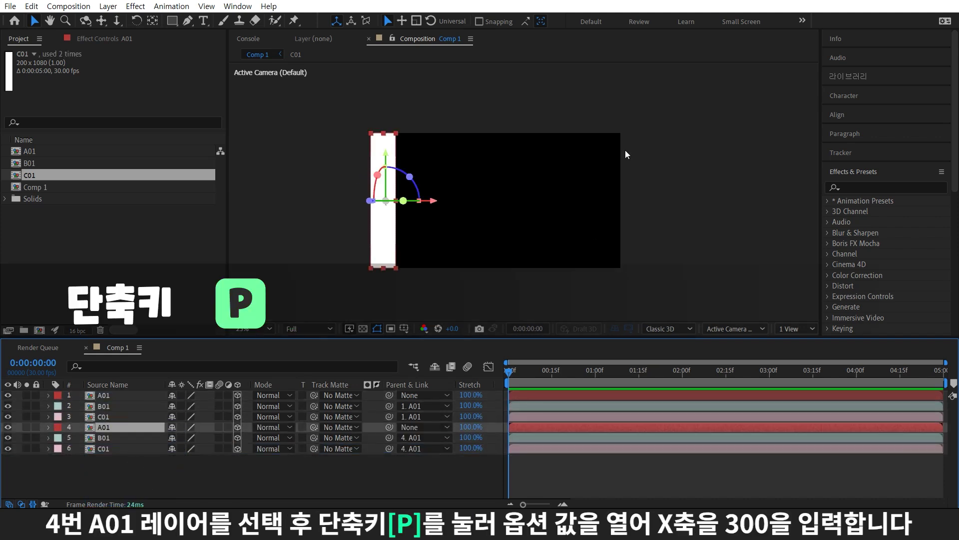
key("p")
left_click(178, 438)
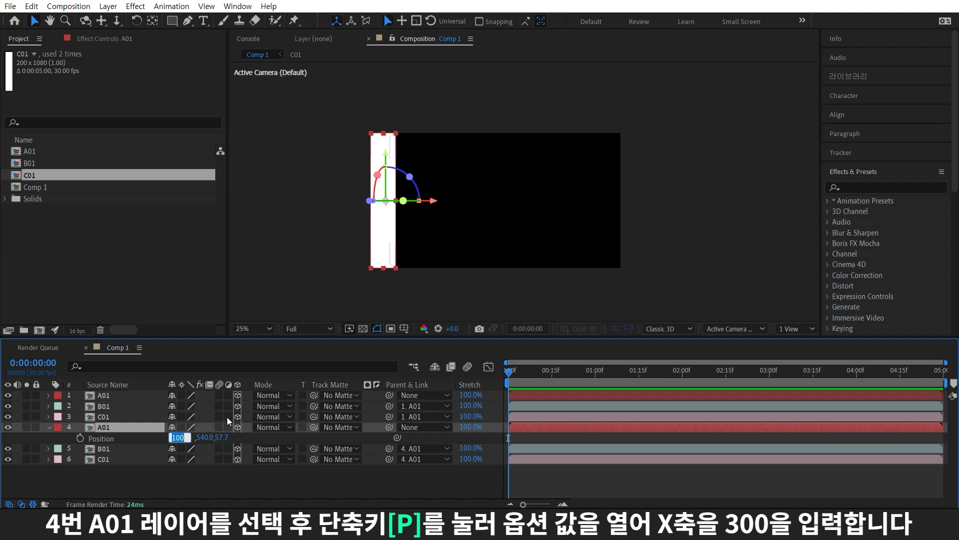
type("300")
key("Return")
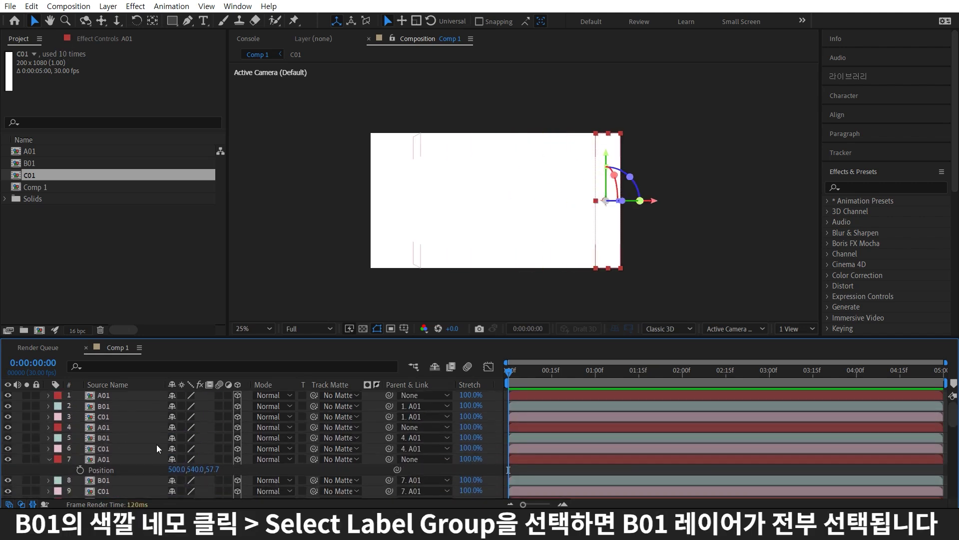
left_click(68, 403)
left_click(58, 406)
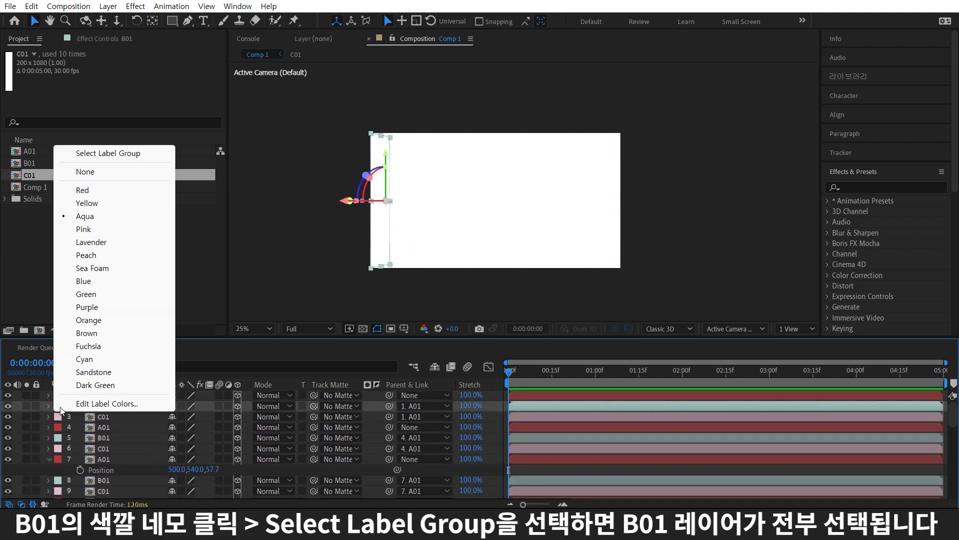
Mark all B01 layers shy and hide shy layers
left_click(145, 153)
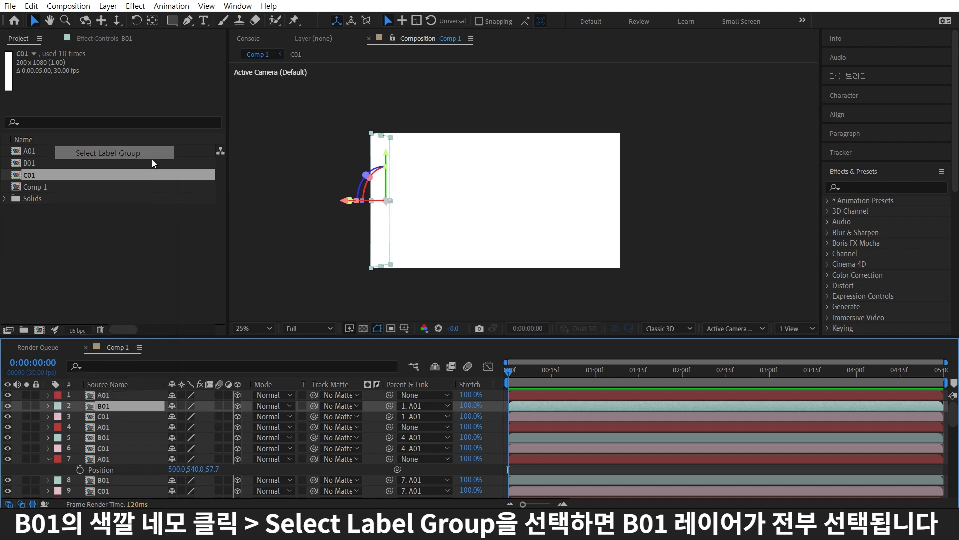
left_click(171, 407)
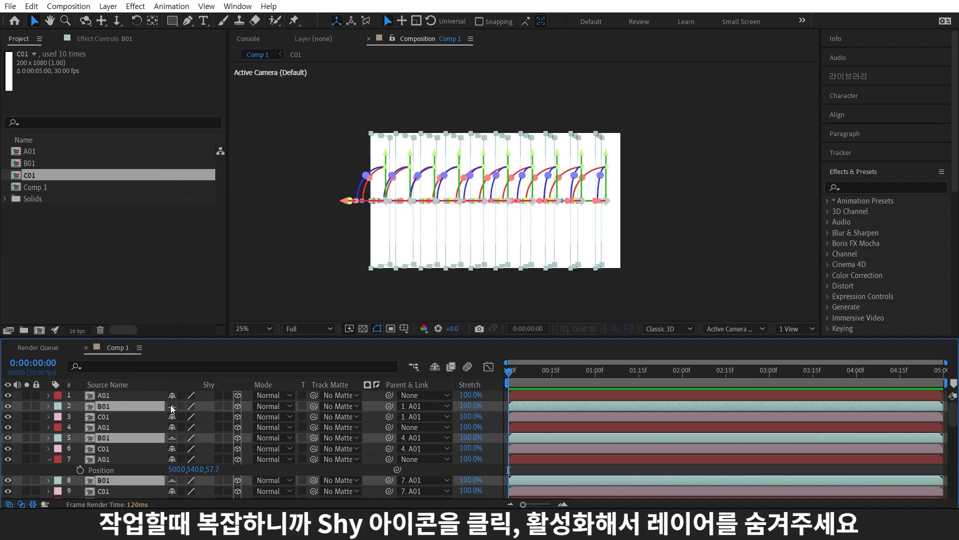
left_click(434, 367)
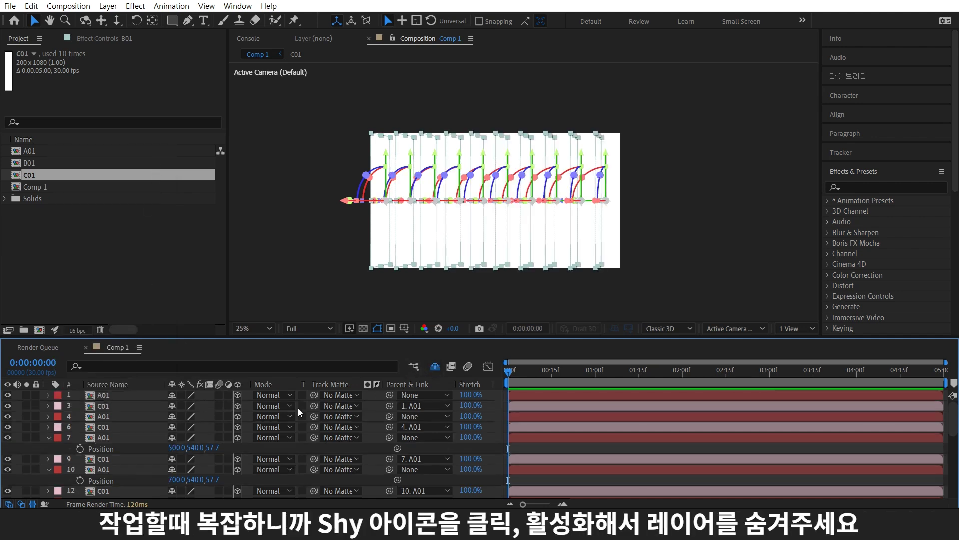
Mark all C01 layers shy, then select all remaining A01 layers
left_click(103, 406)
left_click(64, 407)
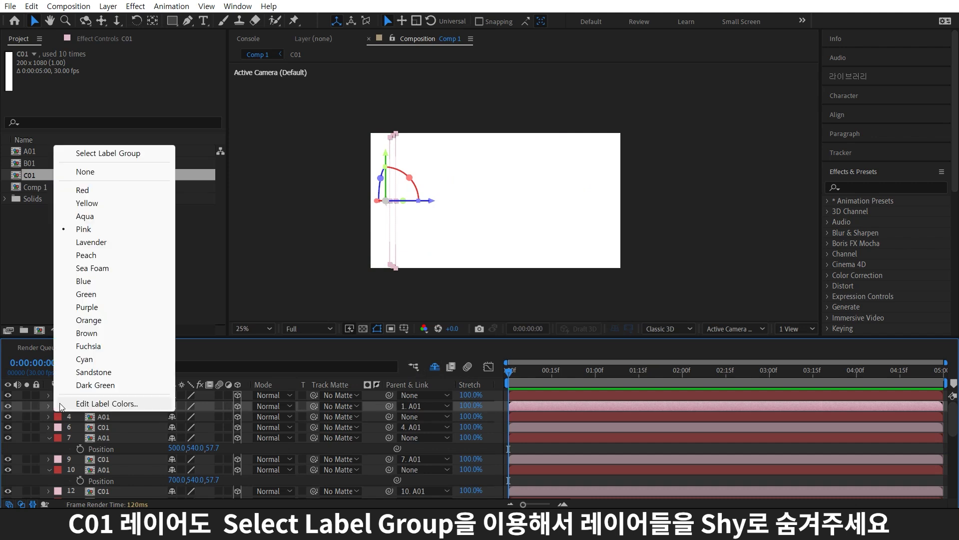
left_click(87, 152)
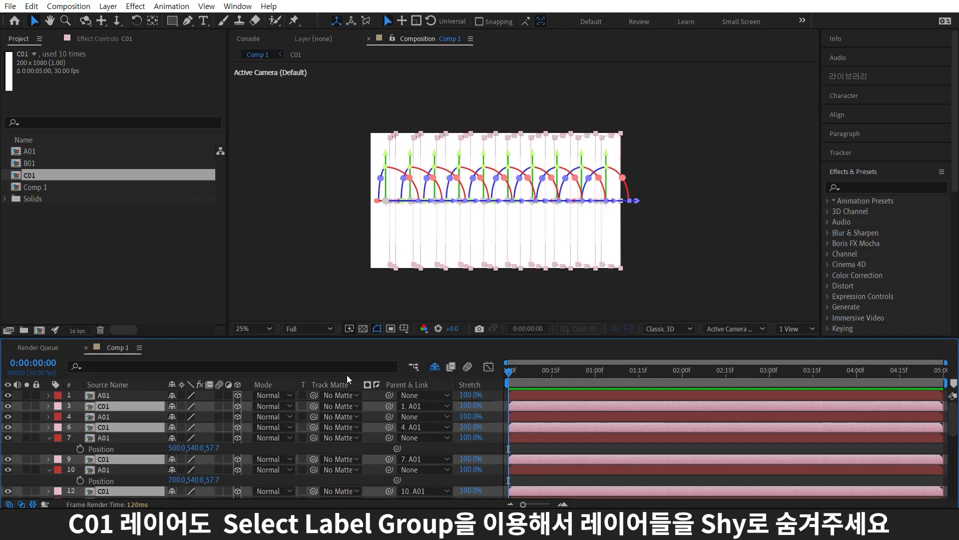
left_click(172, 406)
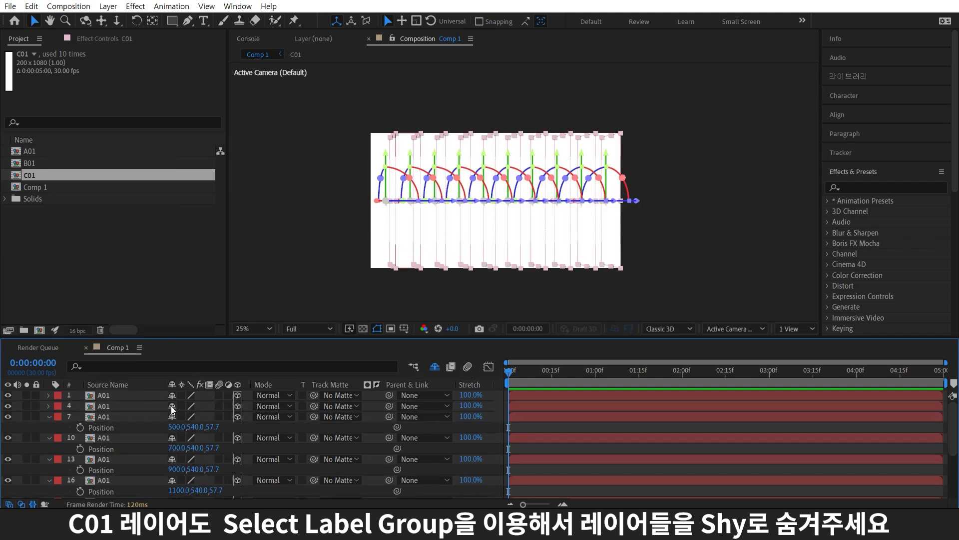
left_click(103, 406)
key("ctrl+a")
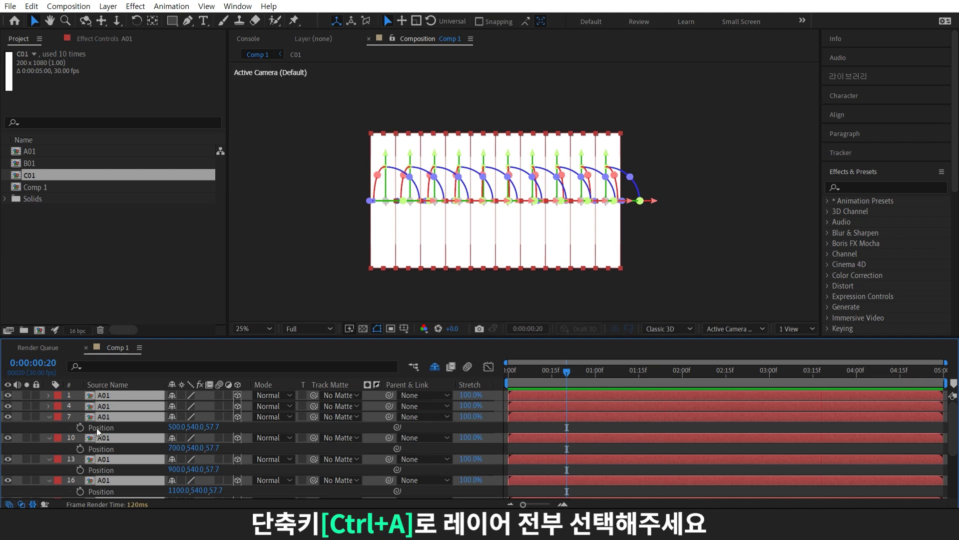
Keyframe the A01 strips' Y Rotation at 0° at 0:20 and 120° at 1:21
key("r")
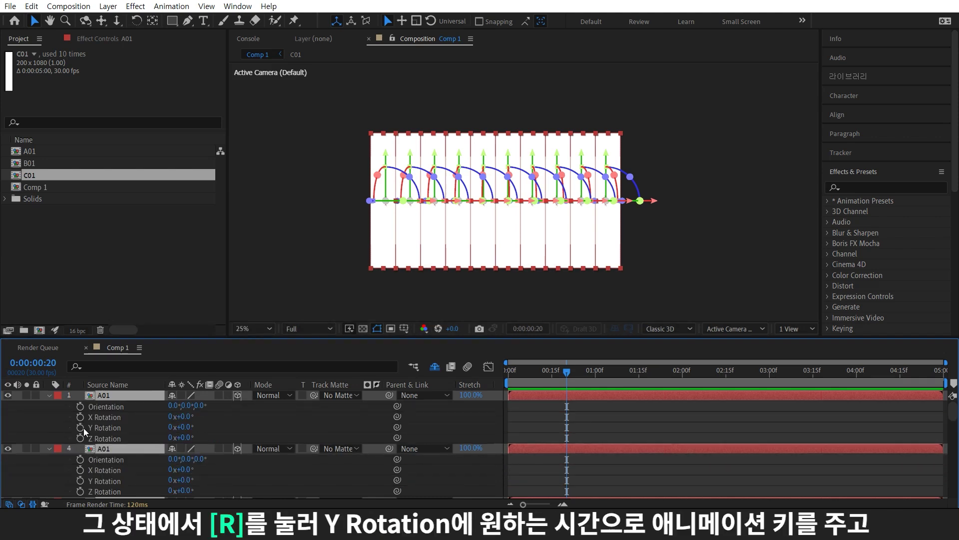
left_click(83, 428)
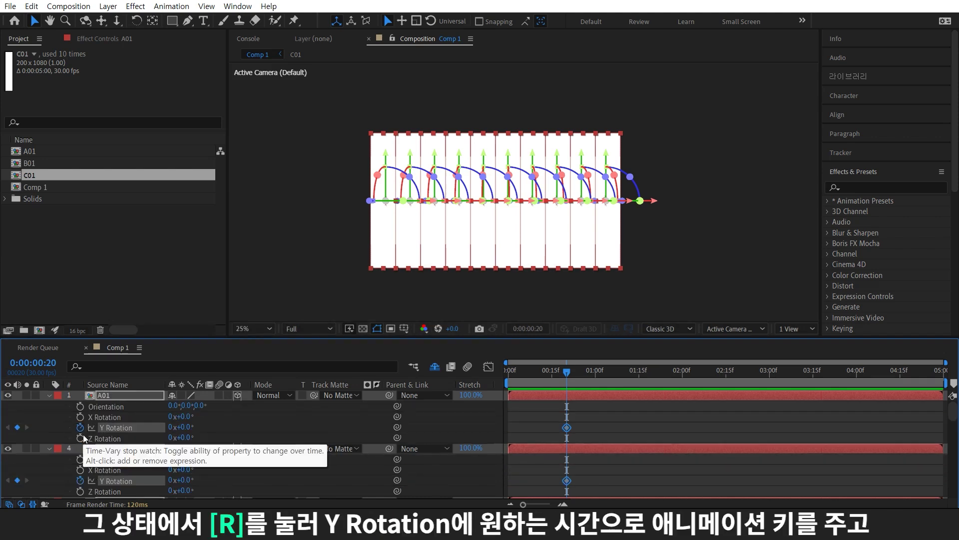
left_click_drag(606, 375, 657, 380)
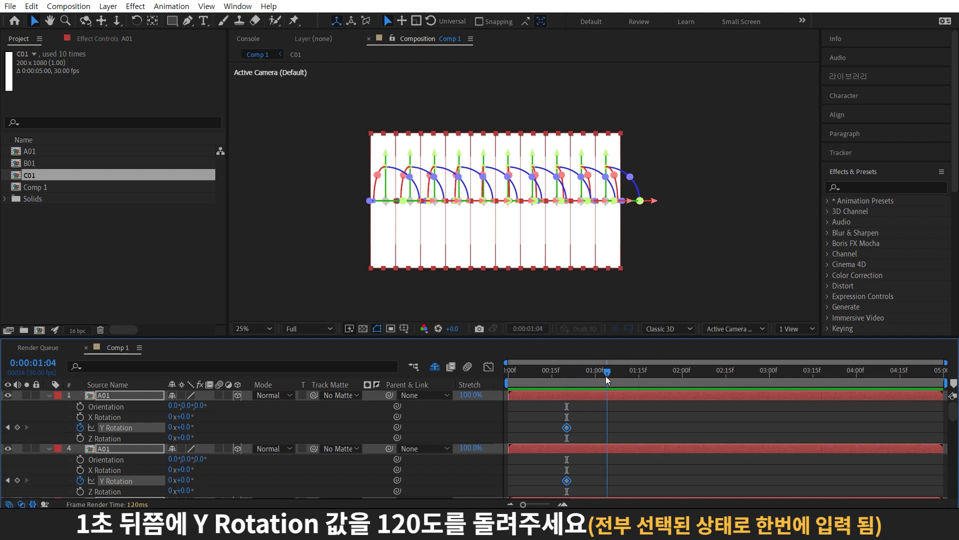
left_click_drag(185, 428, 201, 428)
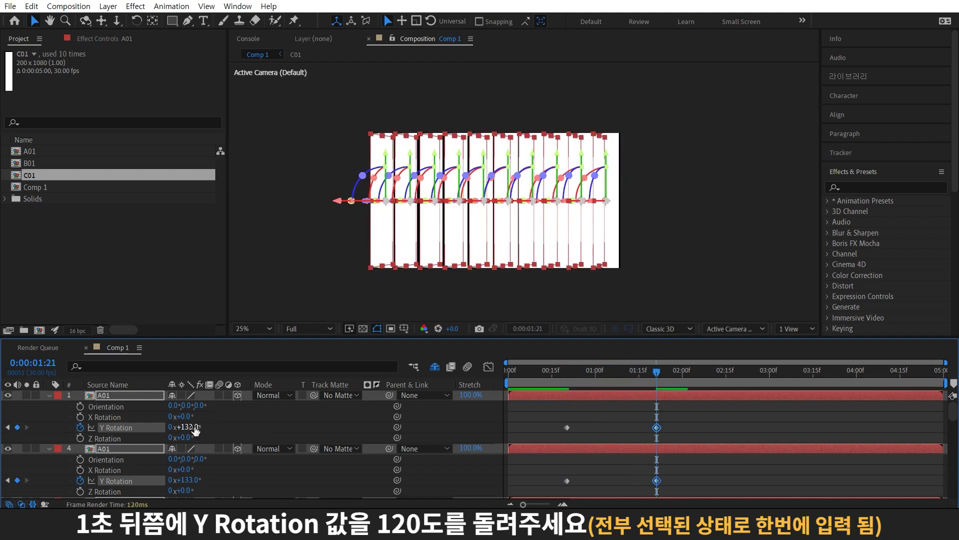
left_click_drag(741, 372, 813, 400)
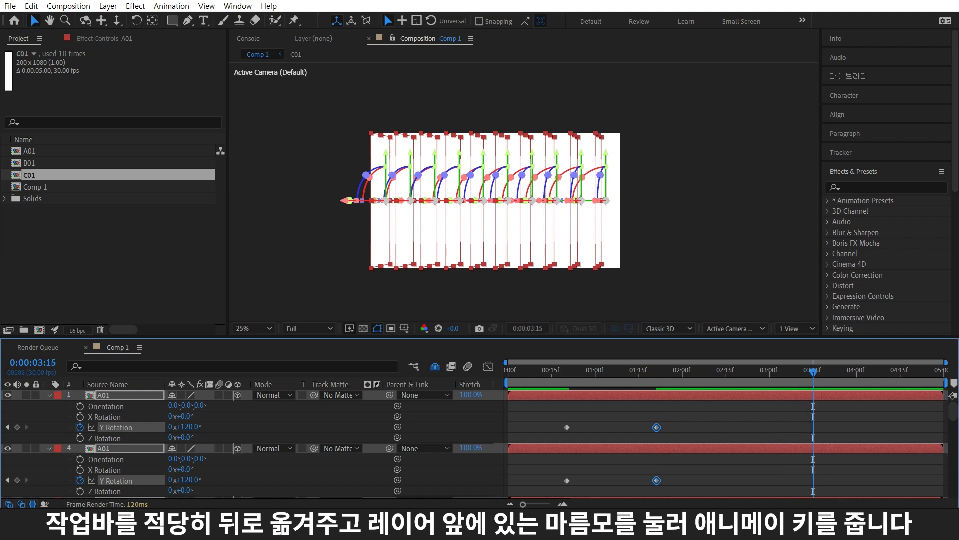
Add a hold keyframe at 3:15 and a 240° Y Rotation key at 4:15
left_click(17, 427)
left_click(900, 373)
left_click(188, 428)
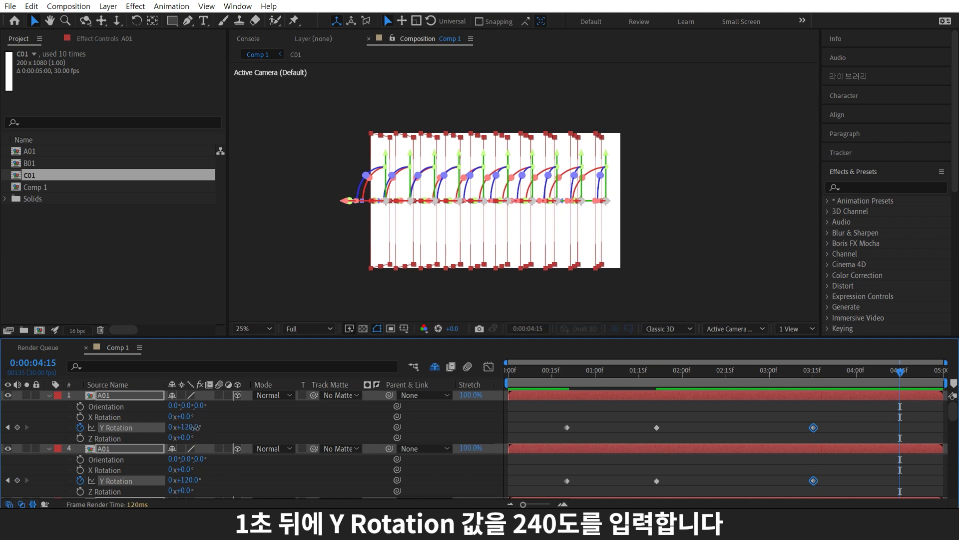
type("240")
key("Return")
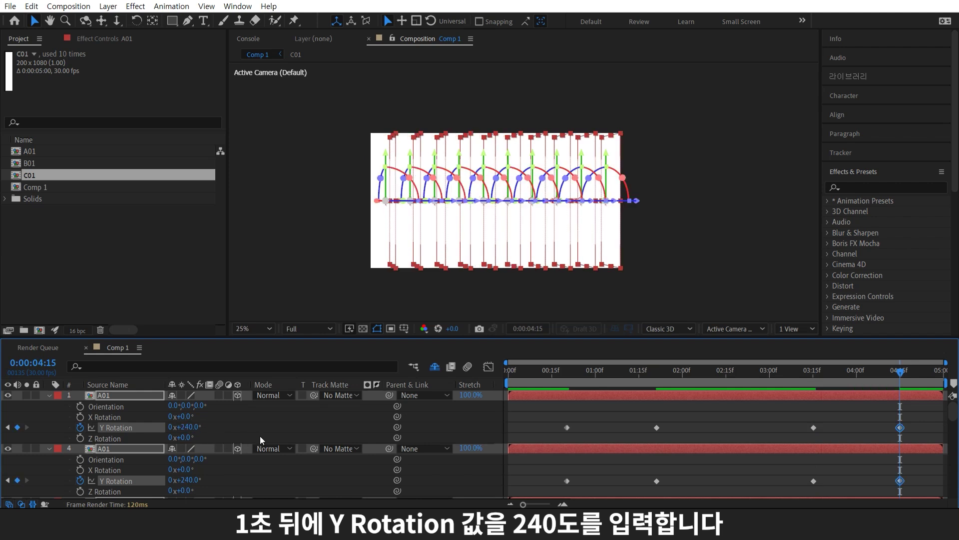
mouse_move(550, 413)
left_mouse_down()
mouse_move(954, 454)
mouse_move(953, 375)
left_mouse_up()
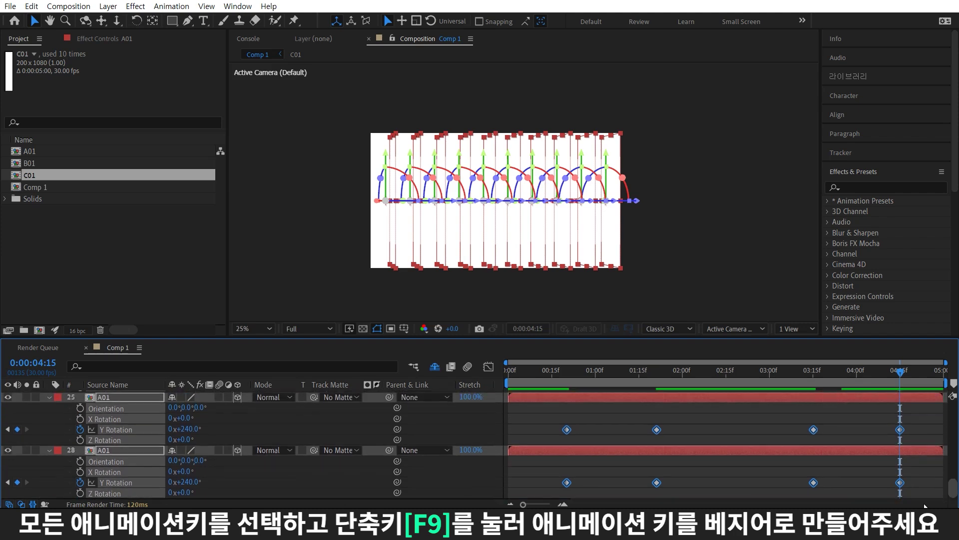
Easy-ease all Y Rotation keys with 66% incoming and outgoing influence, then preview the flip
key("F9")
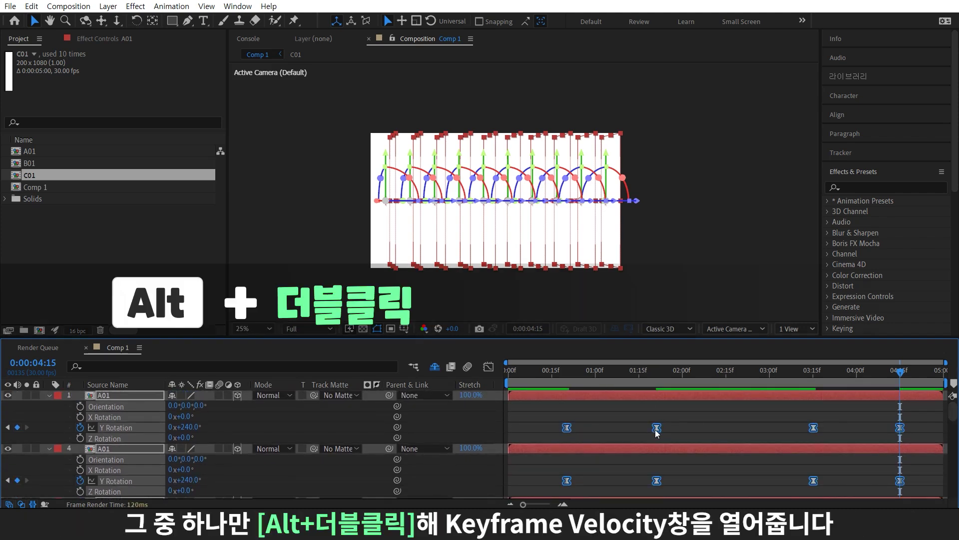
double_click(656, 428, "alt")
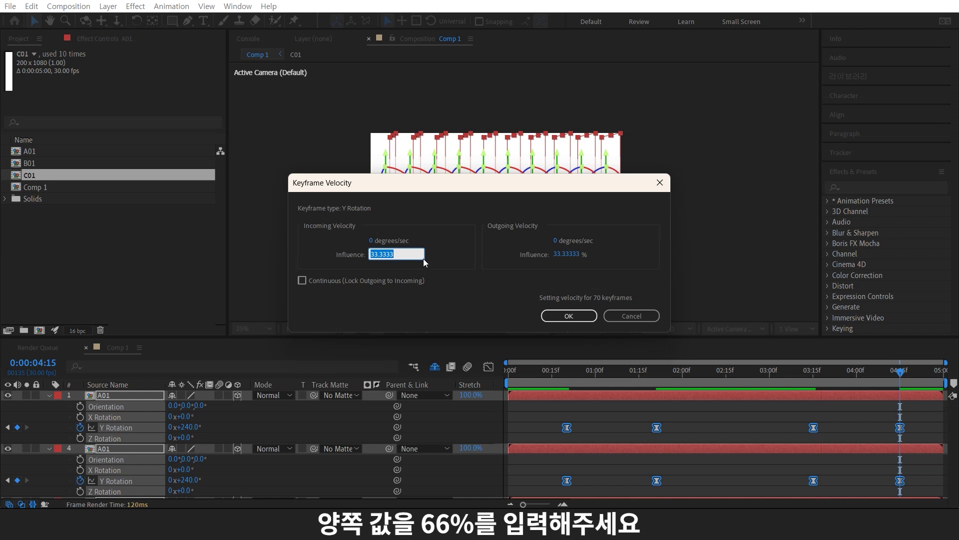
type("66")
key("Tab")
type("66")
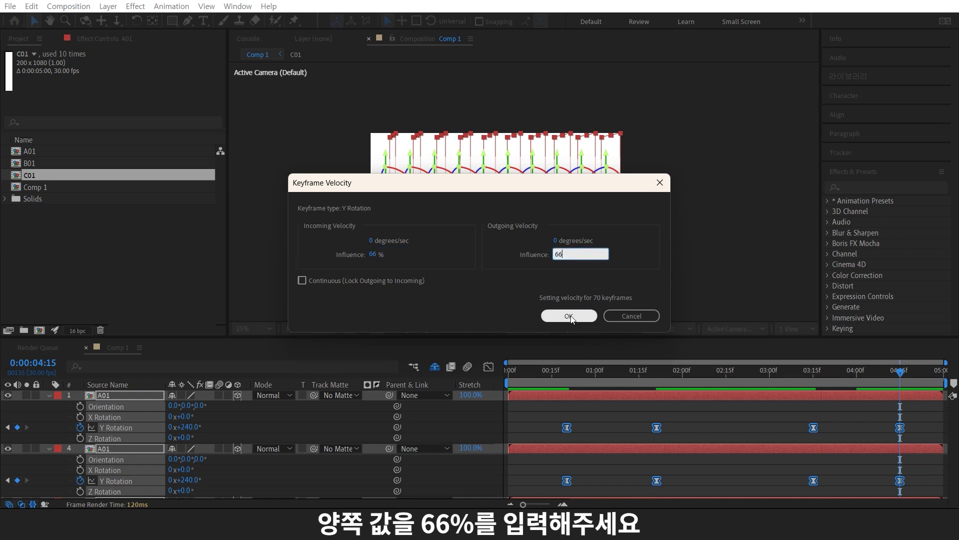
left_click(569, 316)
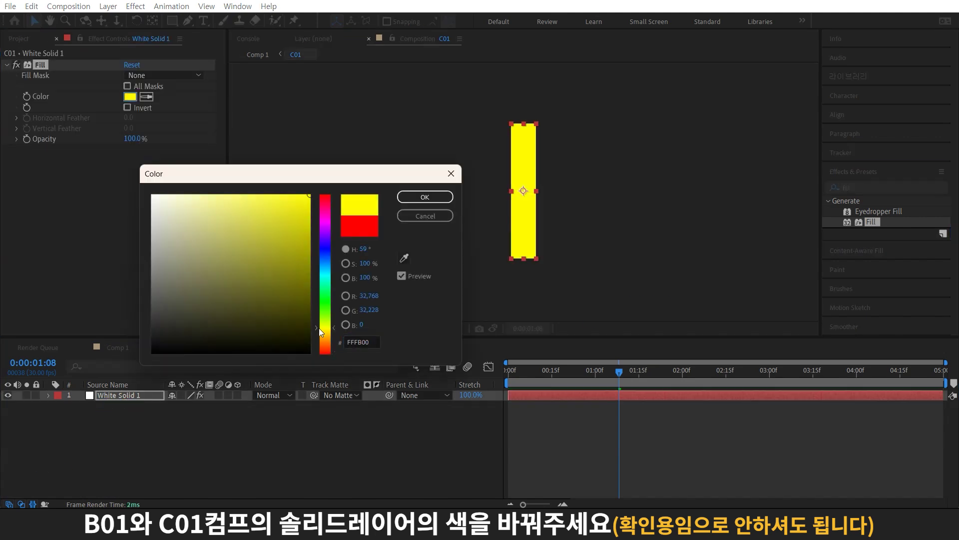
key("space")
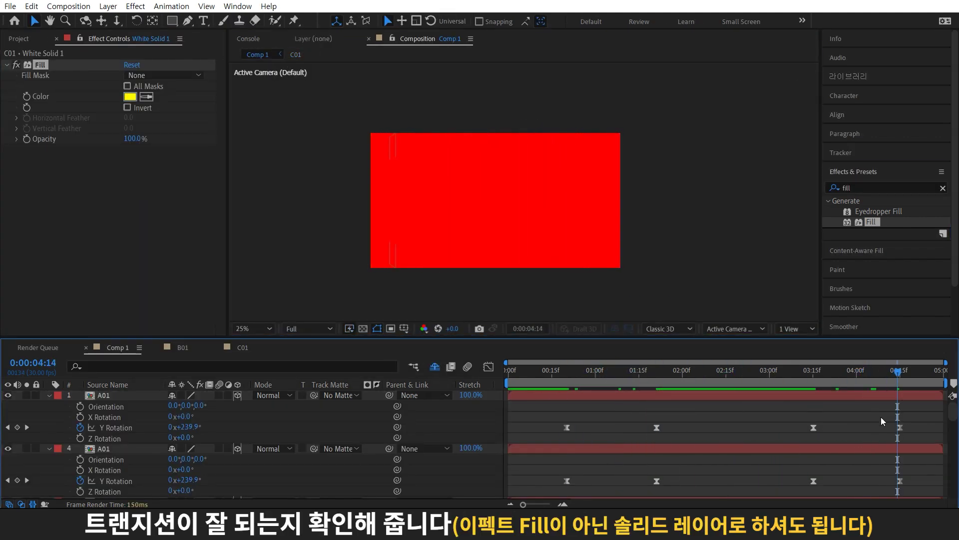
left_click(900, 394)
Reveal the strips' Y Rotation keys and delay those below the top layer by one frame
key("ctrl+a")
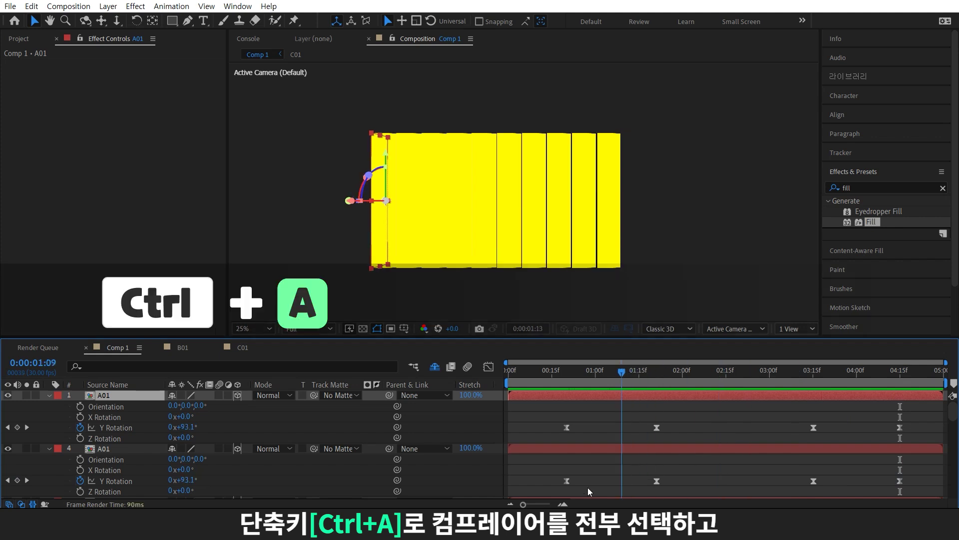
key("u")
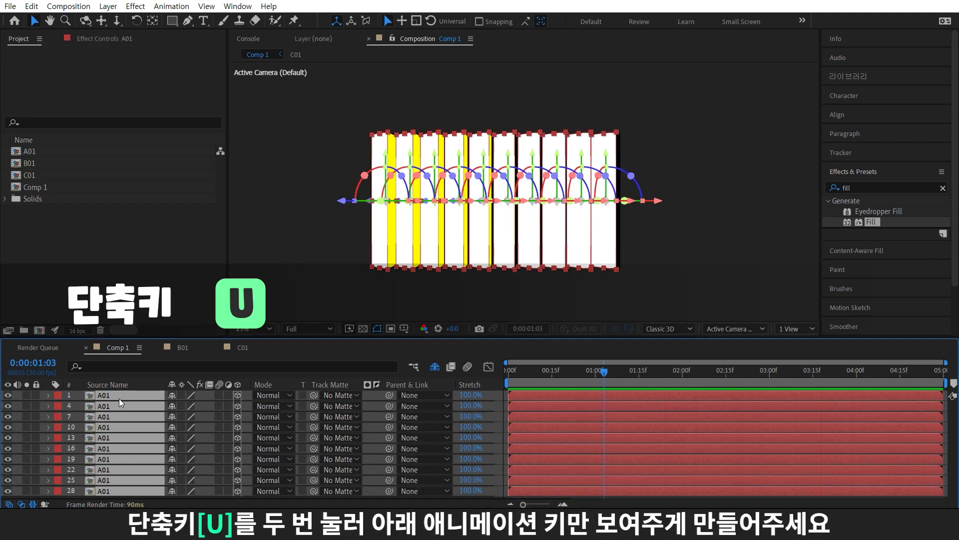
key("u")
left_click_drag(558, 429, 911, 433)
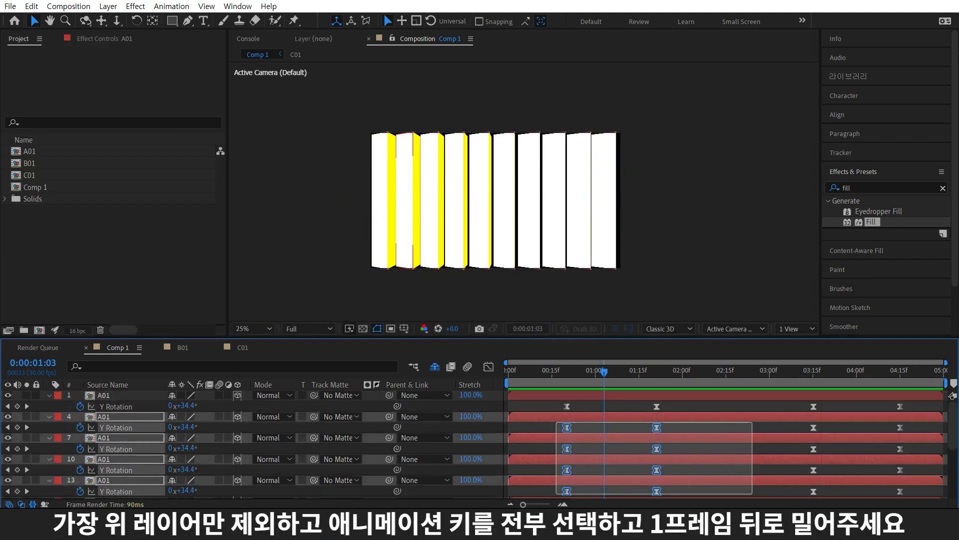
scroll(762, 433, "up", 5)
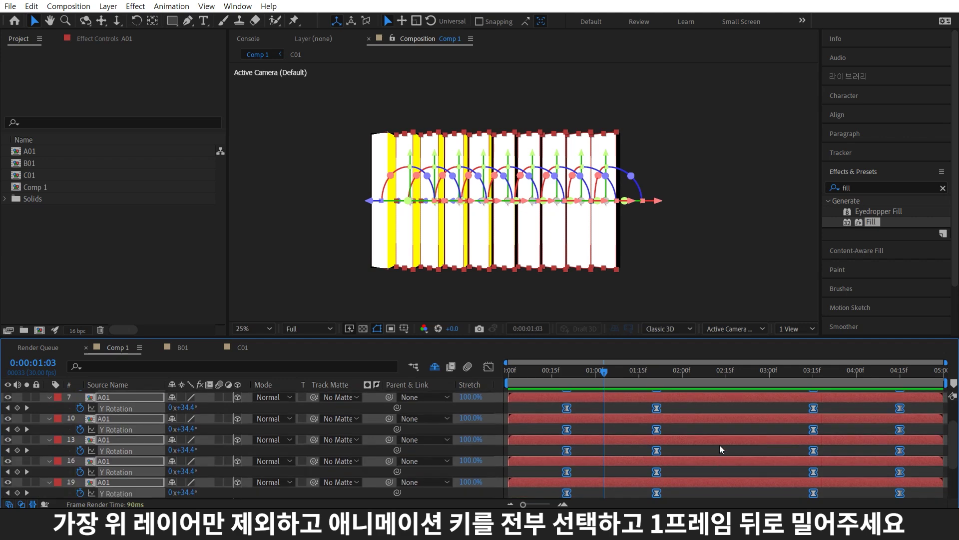
key("alt+Right")
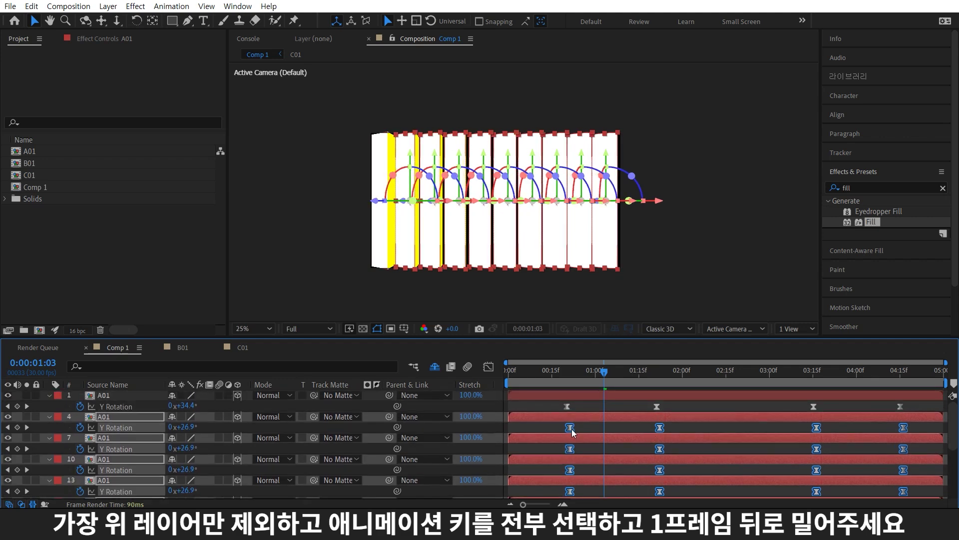
Push each lower group of rotation keys one more frame later, cascading the flip down the strips
left_click_drag(557, 449, 738, 497)
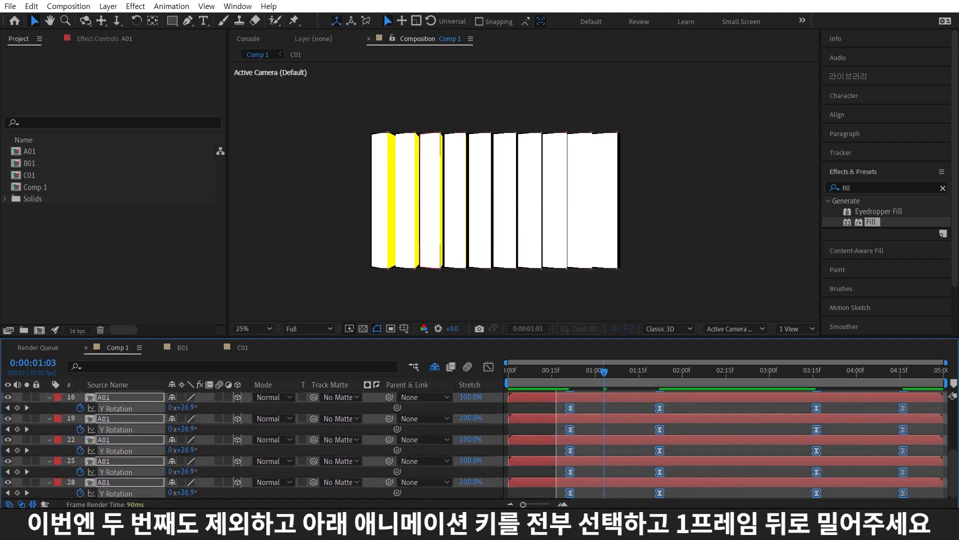
mouse_move(581, 425)
left_mouse_down()
mouse_move(571, 463)
mouse_move(643, 476)
mouse_move(563, 413)
left_mouse_up()
key("alt+Right")
key("alt+Right")
key("alt+Right")
key("alt+Right")
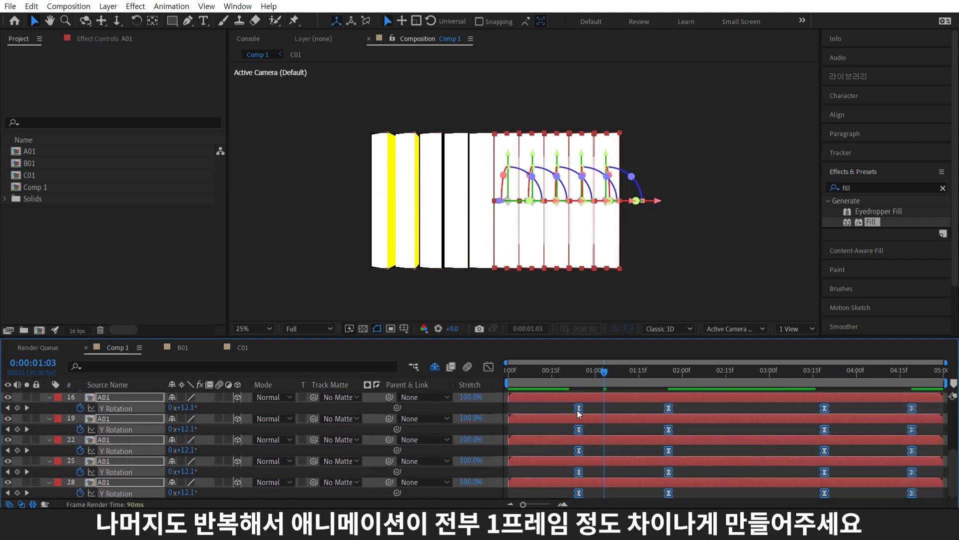
left_click_drag(570, 475, 581, 431)
key("alt+Right")
left_click_drag(645, 476, 575, 435)
key("alt+Right")
left_click_drag(644, 498, 575, 456)
key("alt+Right")
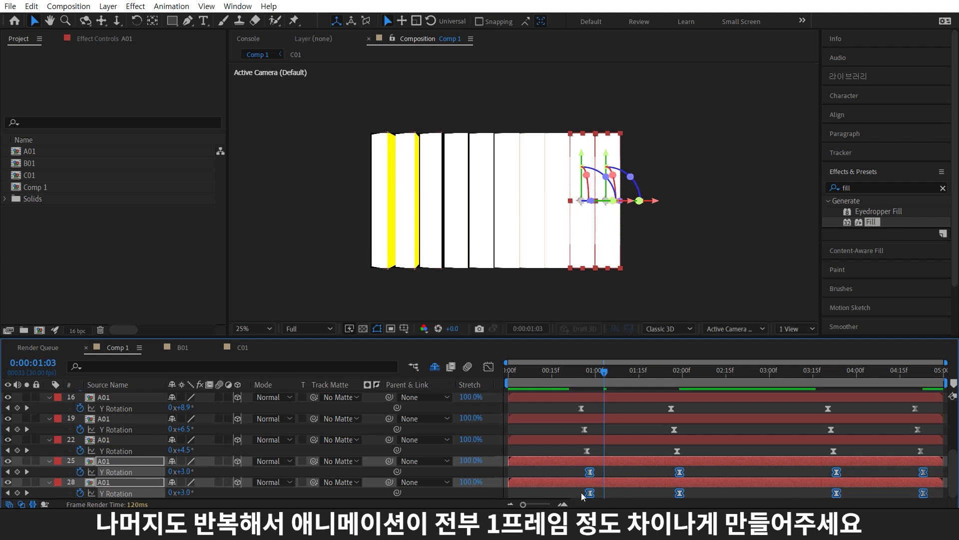
key("alt+Right")
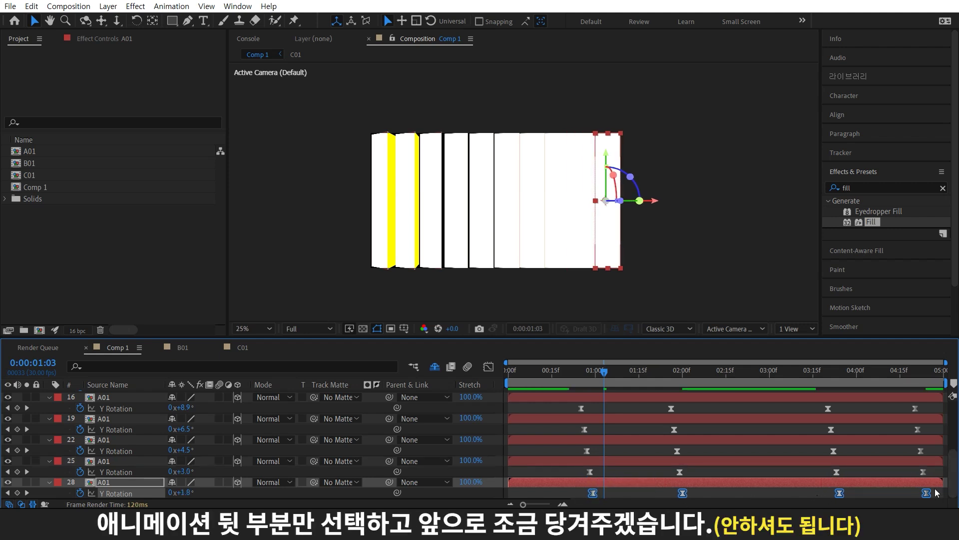
mouse_move(938, 493)
left_mouse_down()
mouse_move(790, 405)
mouse_move(776, 409)
left_mouse_up()
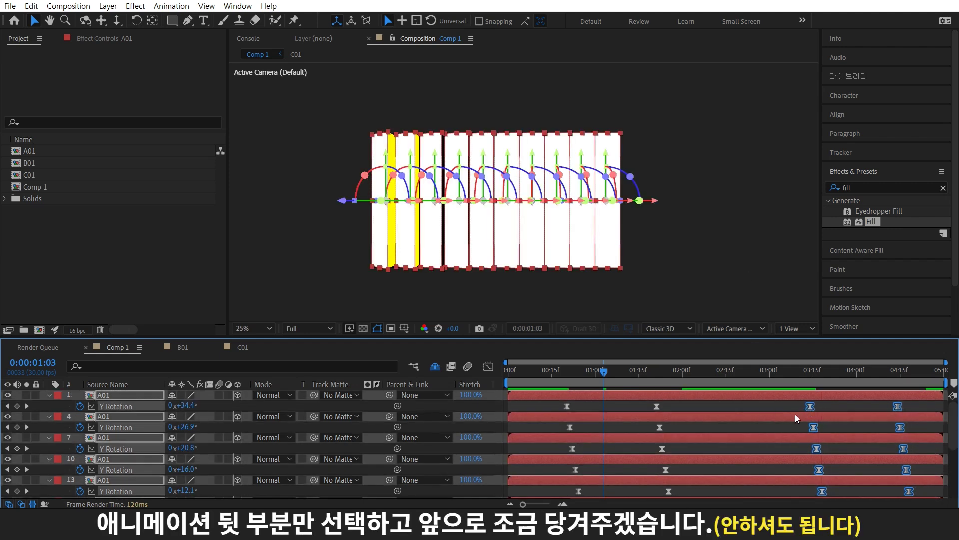
Preview the strip flip, then repeatedly duplicate the A01 and C01 comps into numbered copies
key("space")
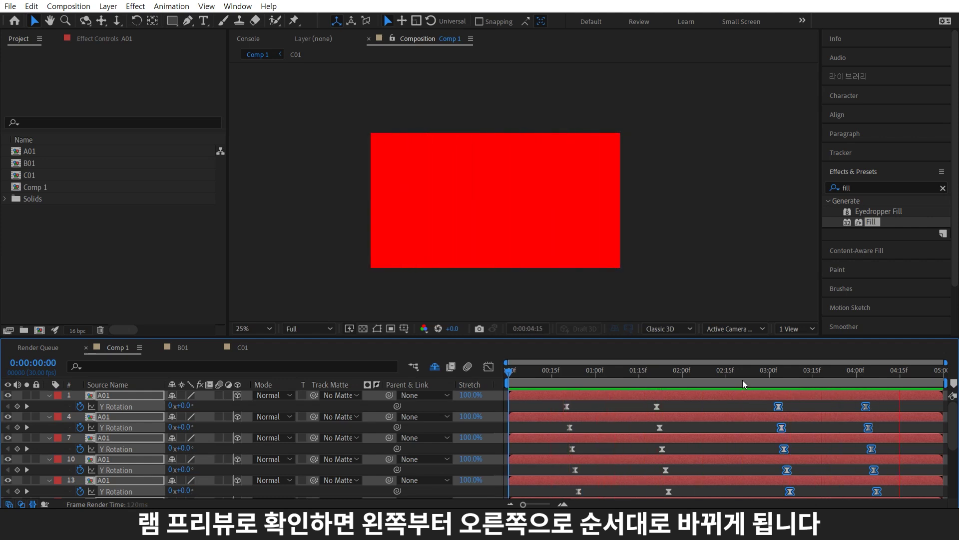
key("space")
key("space")
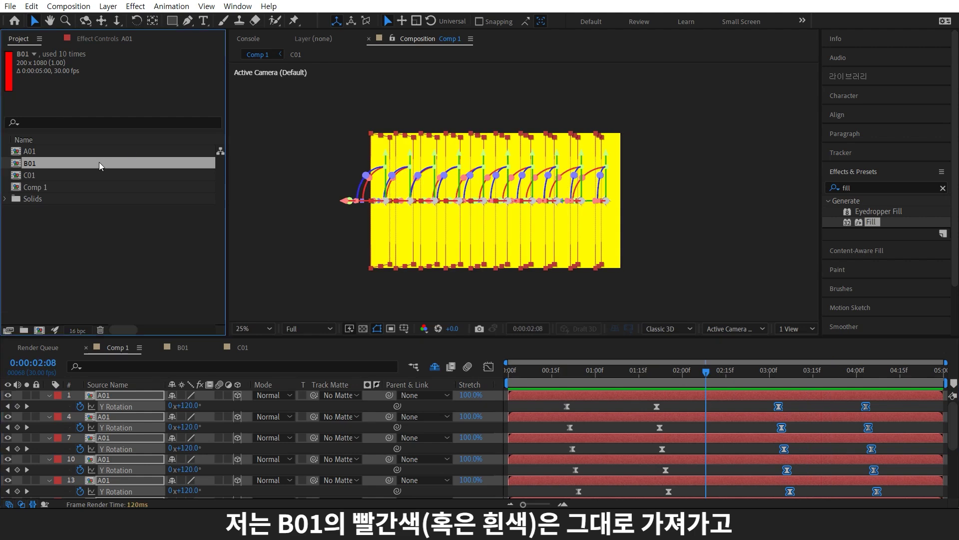
left_click(75, 150)
left_click(65, 174, "ctrl")
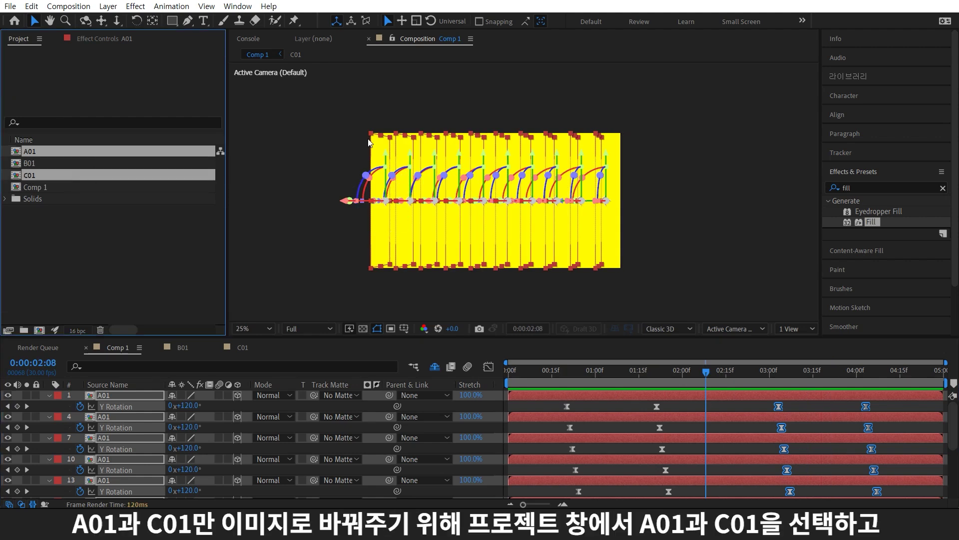
key("ctrl+d")
key("ctrl+d")
key("ctrl+d")
key("ctrl+d")
key("ctrl+d")
key("ctrl+d")
key("ctrl+d")
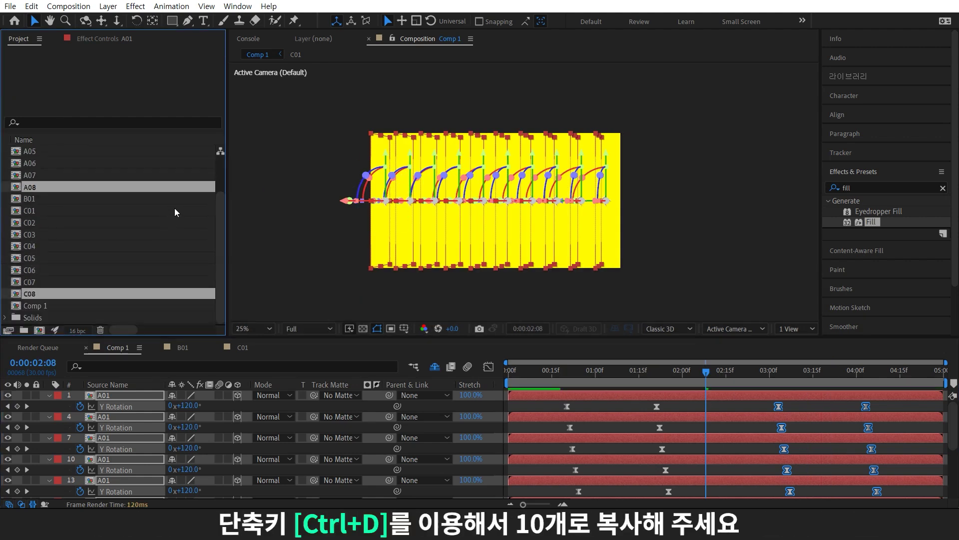
key("ctrl+d")
key("ctrl+d")
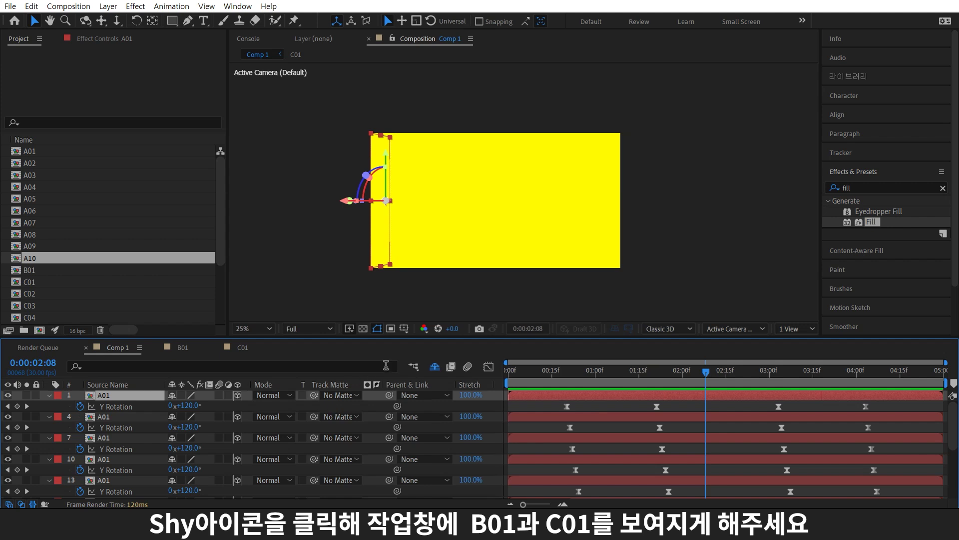
Reveal shy layers, select all layers sharing C01's label colour, then hide the B01 layers again
left_click(433, 368)
left_click(59, 427)
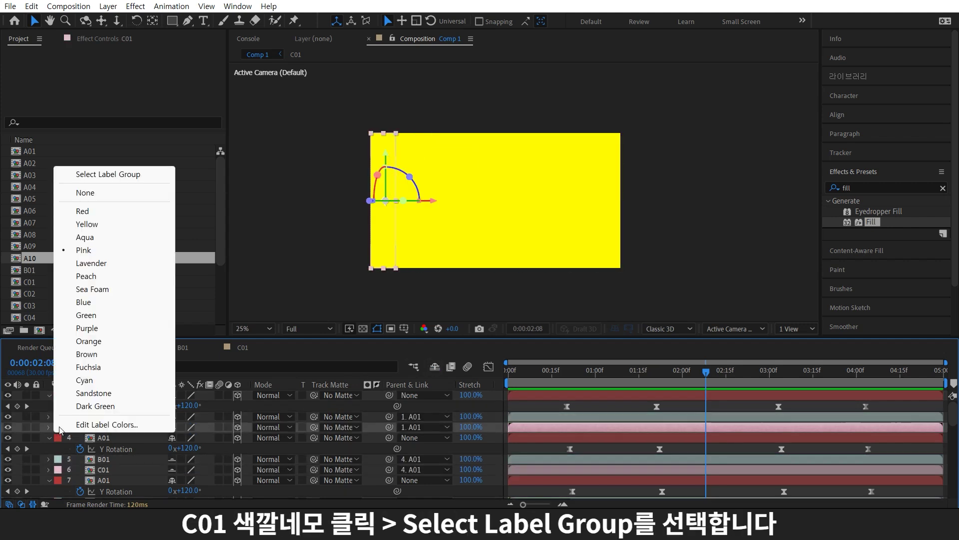
left_click(162, 173)
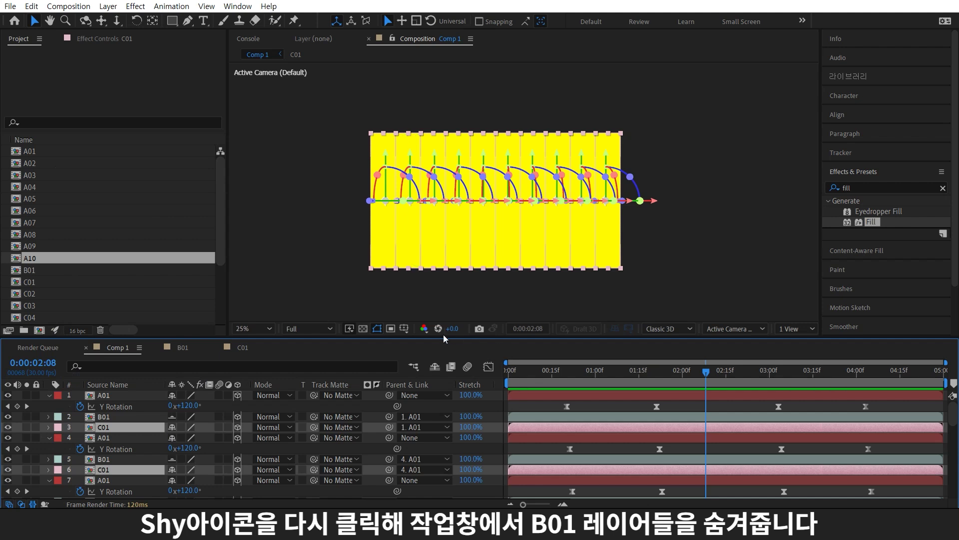
left_click(434, 369)
left_click(701, 396)
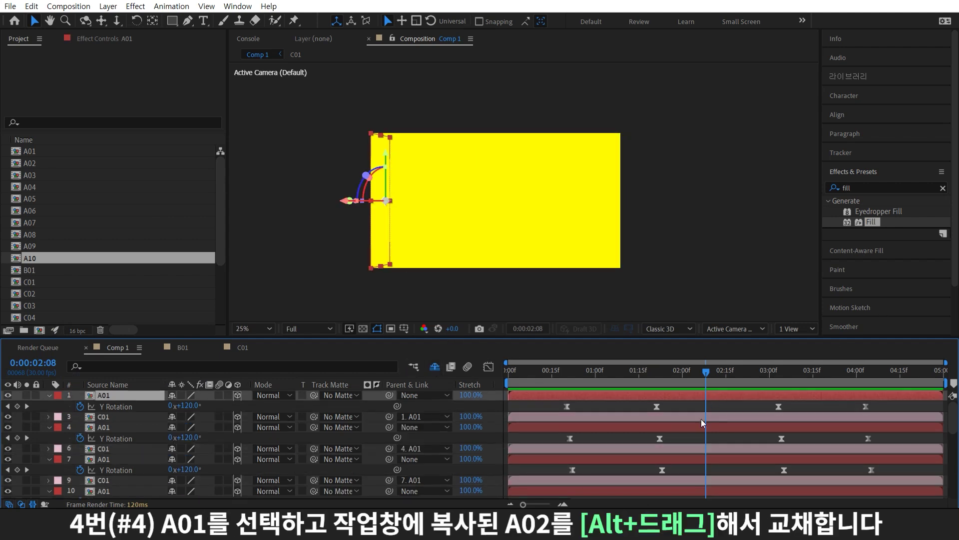
Swap layer 4's source to A02 and layer 6's to C02, then create a new image composition
left_click(128, 426)
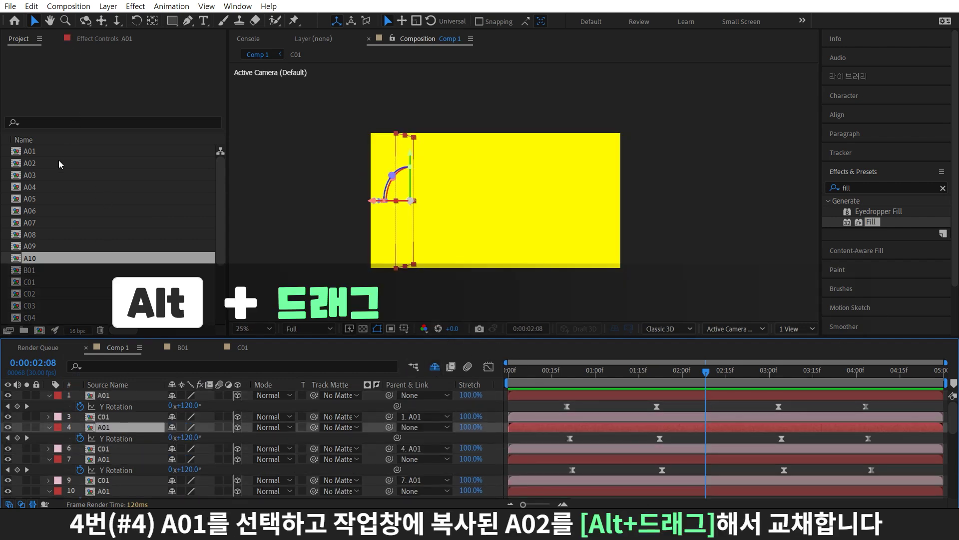
left_click_drag(59, 163, 102, 445)
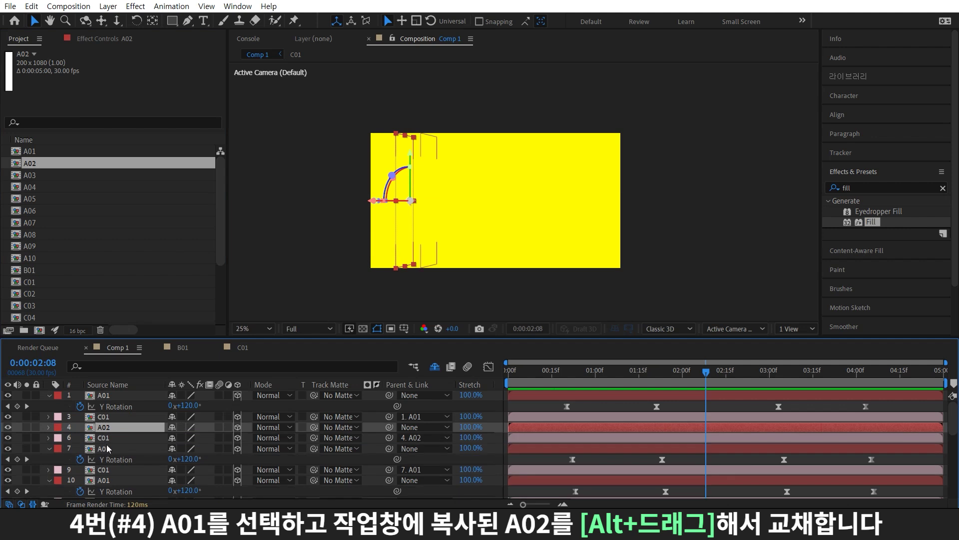
left_click(105, 438)
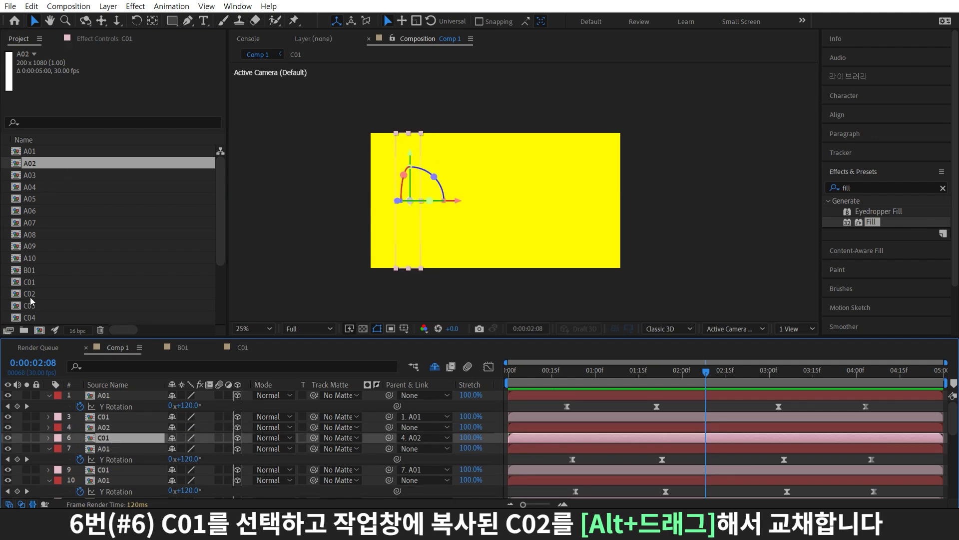
left_click_drag(32, 294, 105, 459)
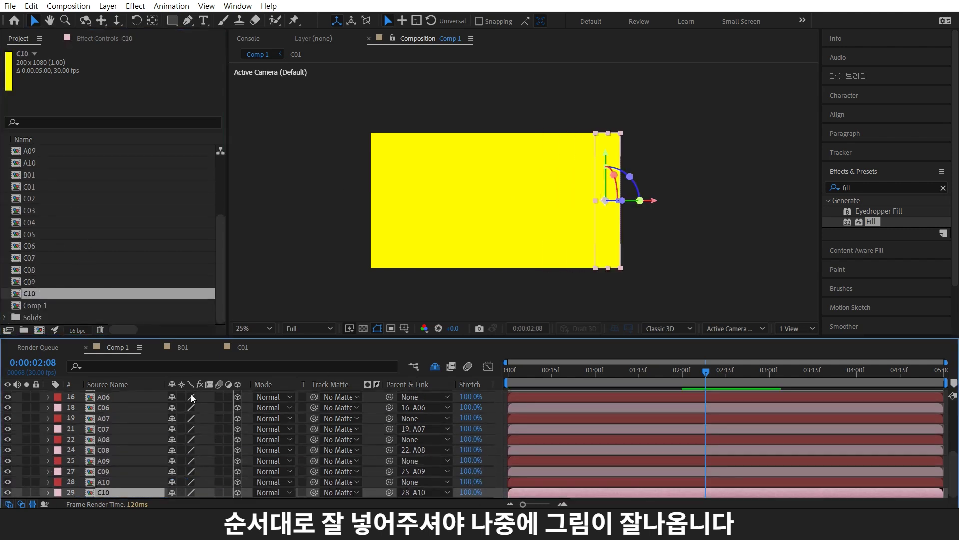
key("ctrl+n")
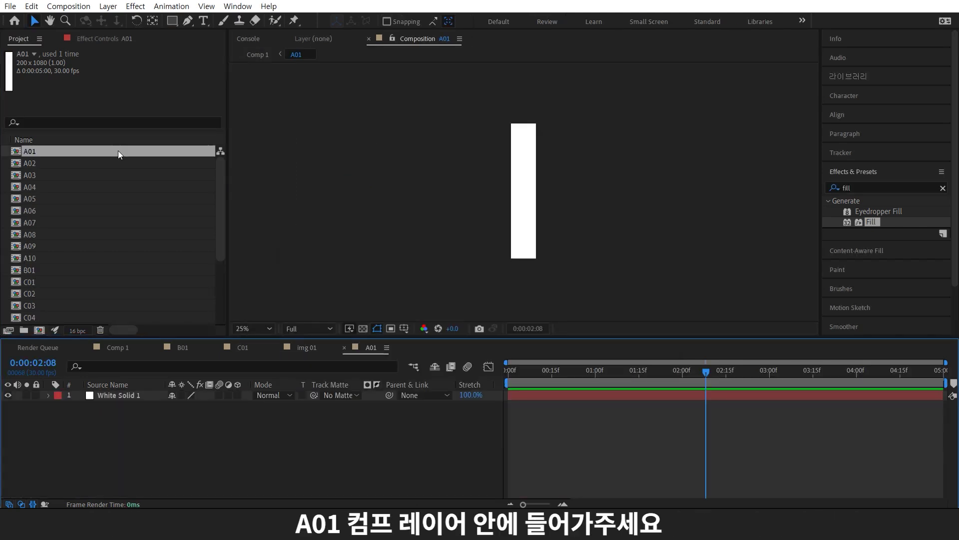
Add img 01 into the A01 comp and delete White Solid 1
scroll(50, 259, "down", 3)
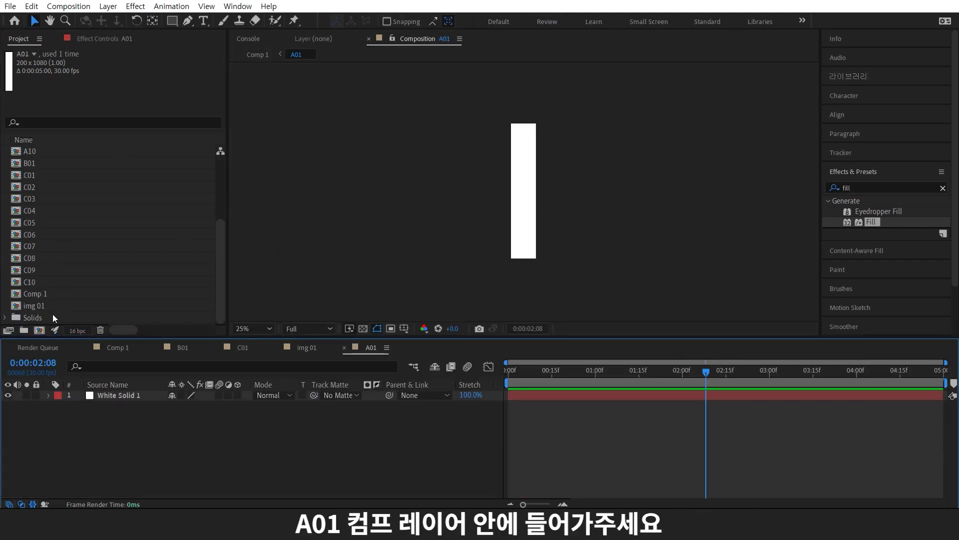
left_click_drag(35, 305, 281, 489)
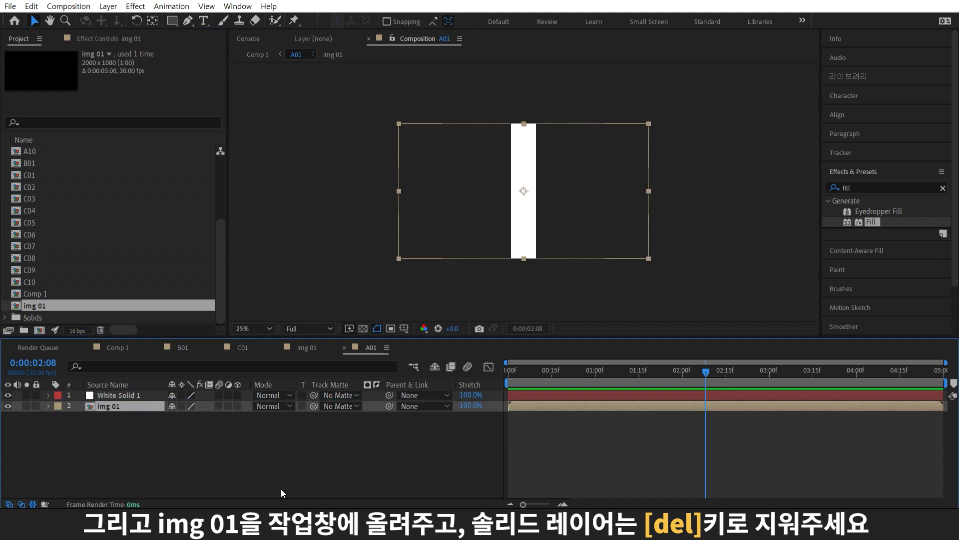
left_click(136, 396)
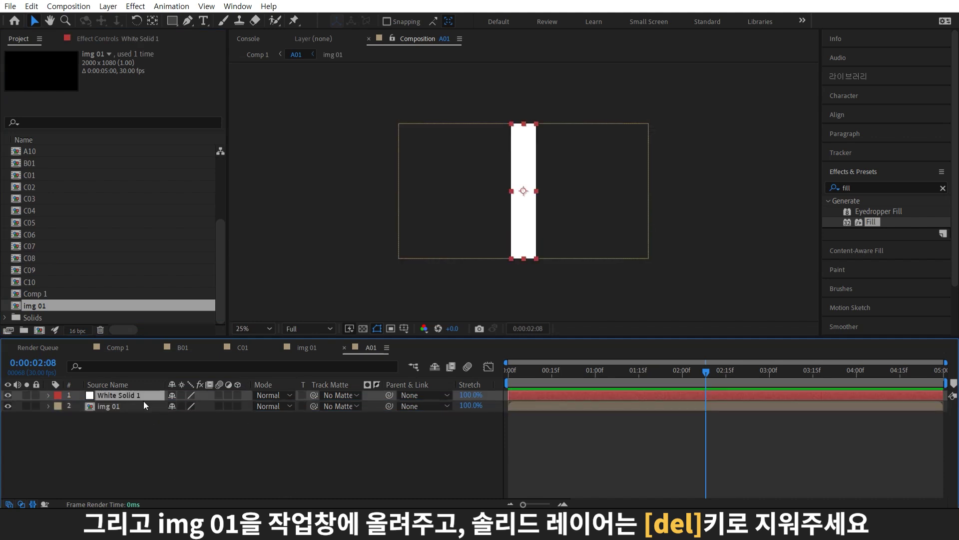
key("Delete")
Align img 01 to the comp's left edge, check its position, and copy the layer
left_click(139, 396)
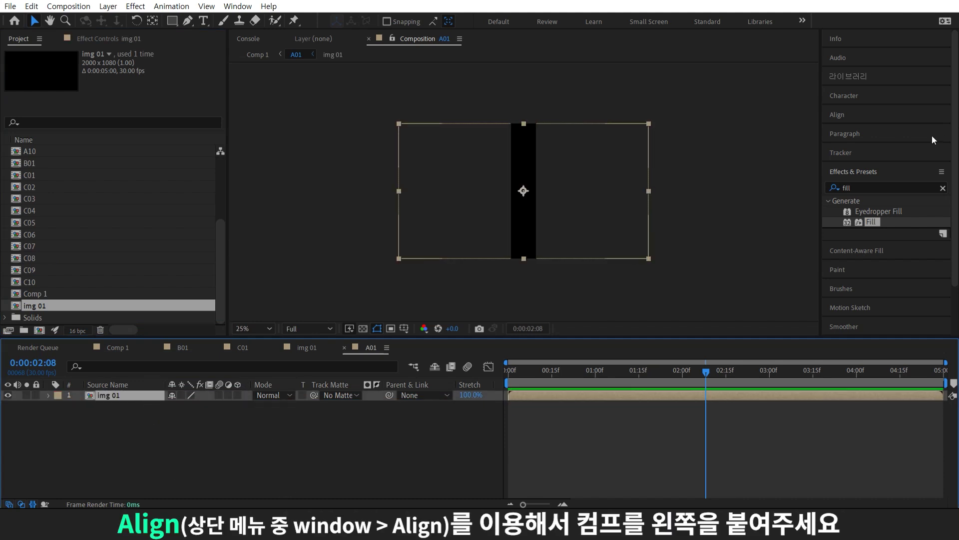
left_click(837, 113)
left_click(834, 145)
key("p")
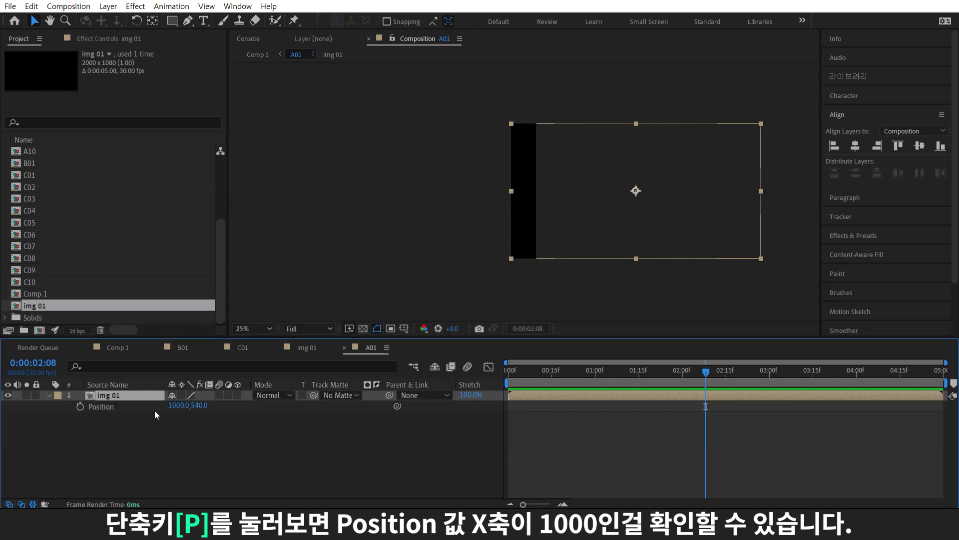
key("ctrl+c")
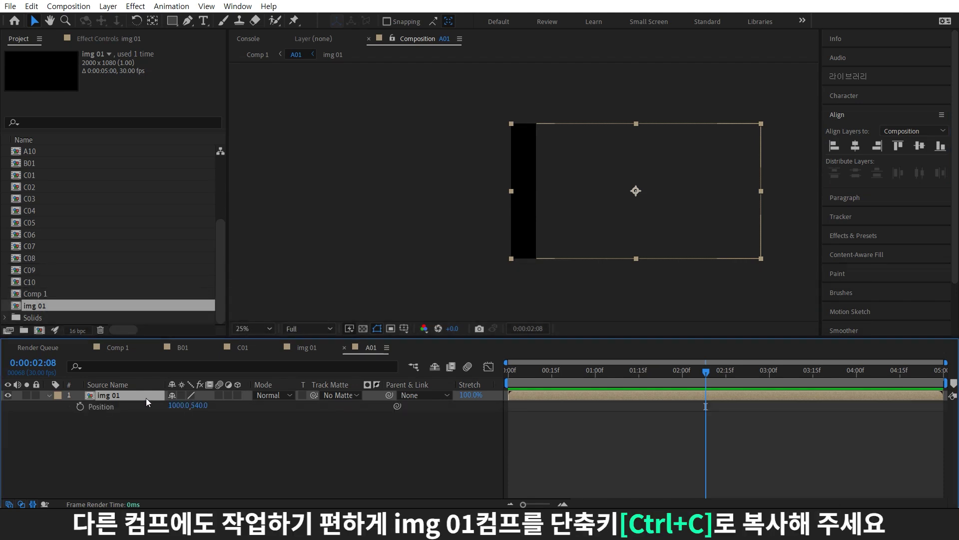
scroll(80, 196, "up", 5)
In A02, replace the white solid with pasted img 01 at Position X 800
double_click(74, 162)
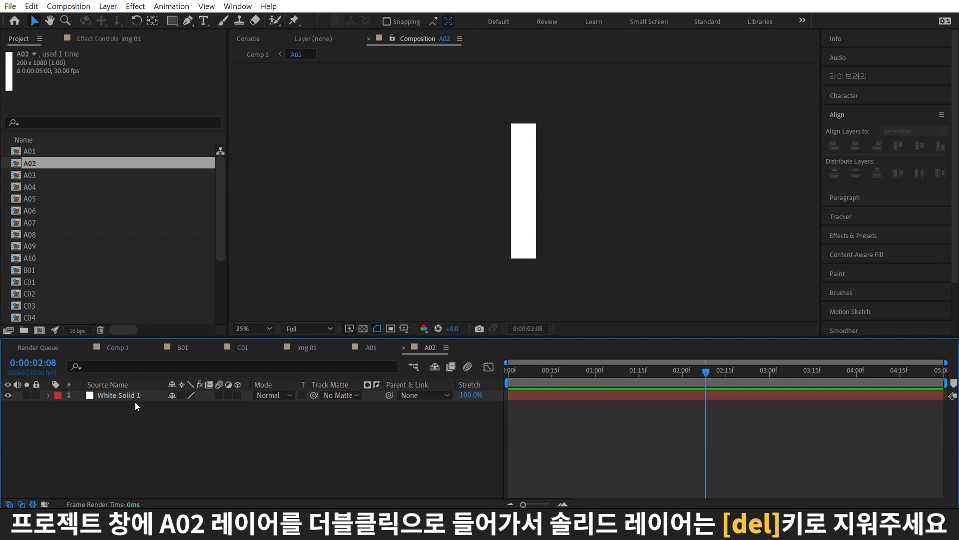
left_click(137, 394)
key("Delete")
key("ctrl+v")
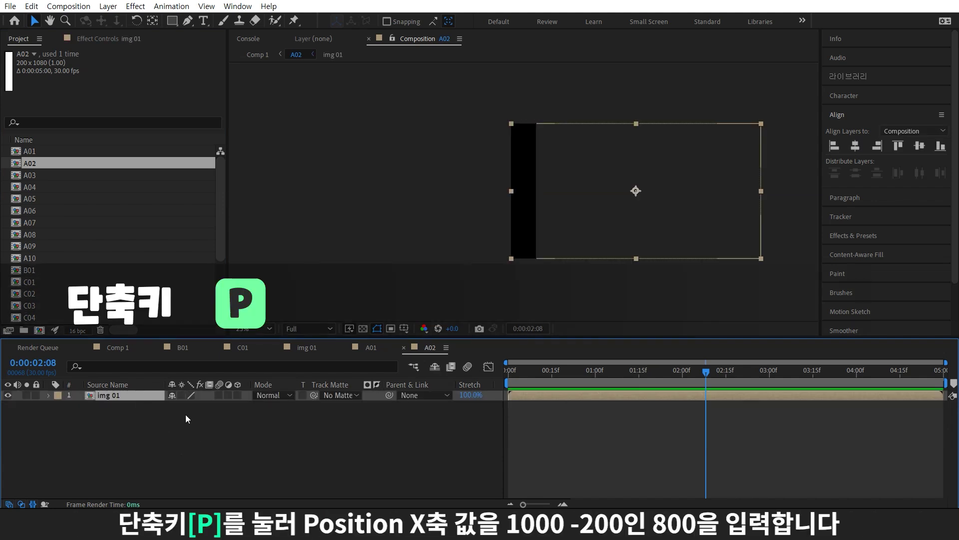
key("p")
mouse_move(176, 405)
left_mouse_down()
mouse_move(92, 415)
mouse_move(183, 401)
left_mouse_up()
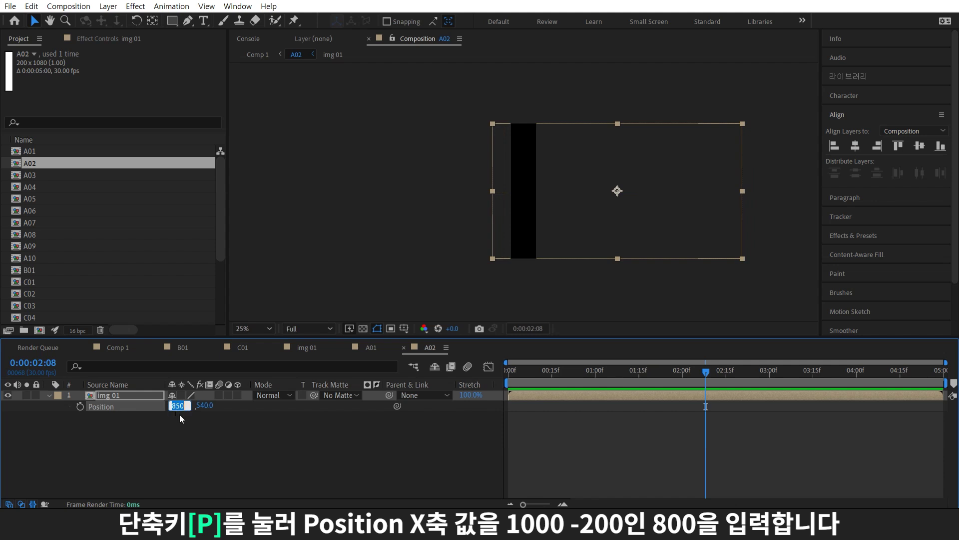
type("800")
key("Return")
left_click(155, 387)
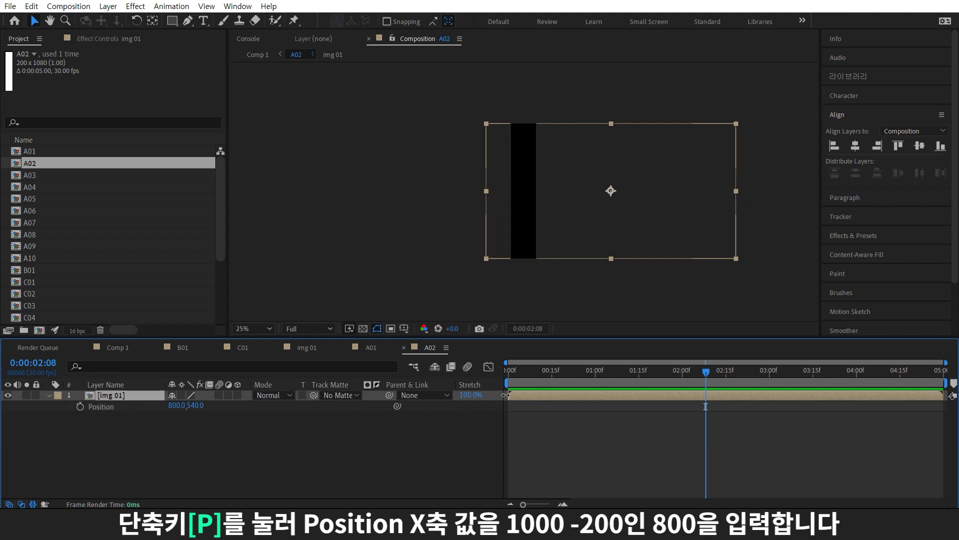
Set img 01's Position X to 600 in A03 and 400 in A04
double_click(29, 175)
key("p")
double_click(29, 187)
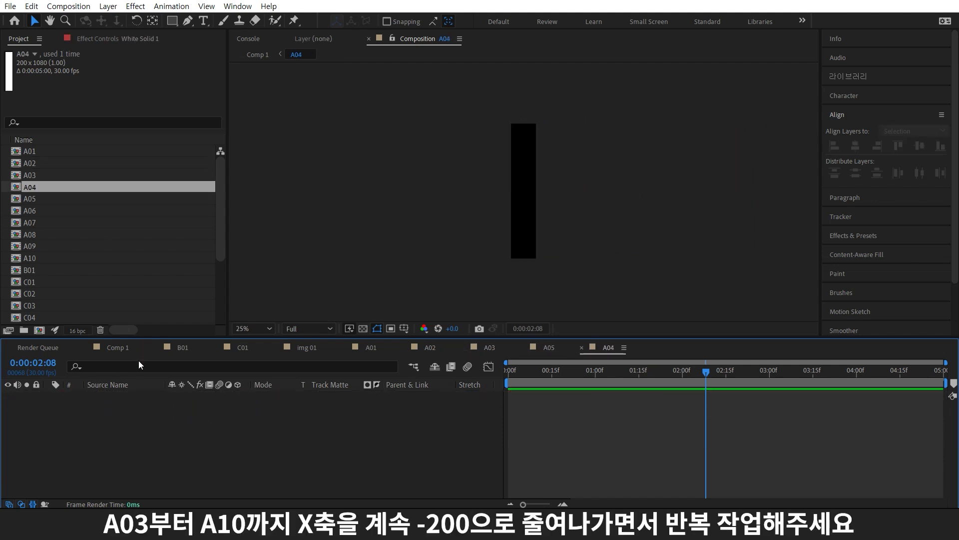
key("p")
left_click(180, 406)
type("400")
key("Return")
double_click(29, 198)
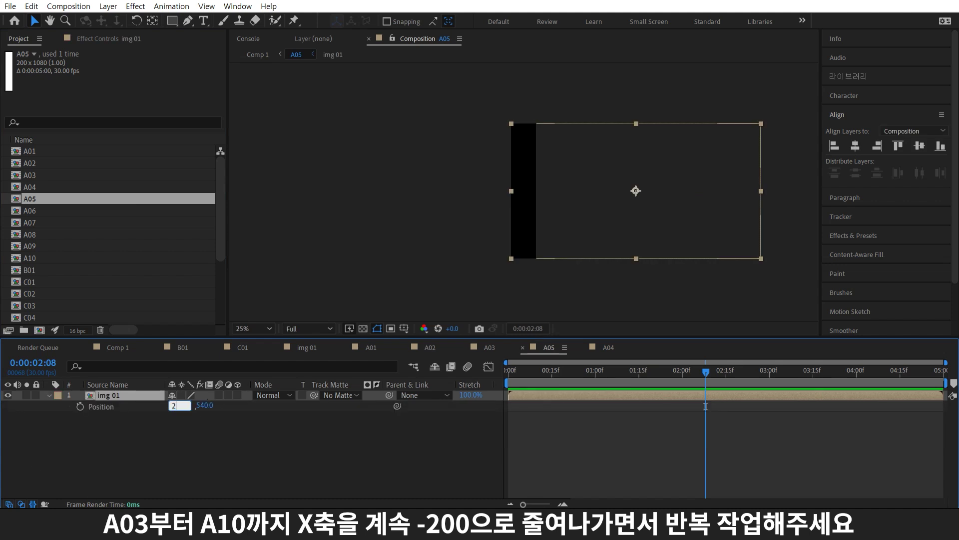
left_click(62, 211)
Set img 01's Position X to 0 in A06 and -200 in A07
double_click(61, 211)
type("000")
key("Return")
double_click(105, 224)
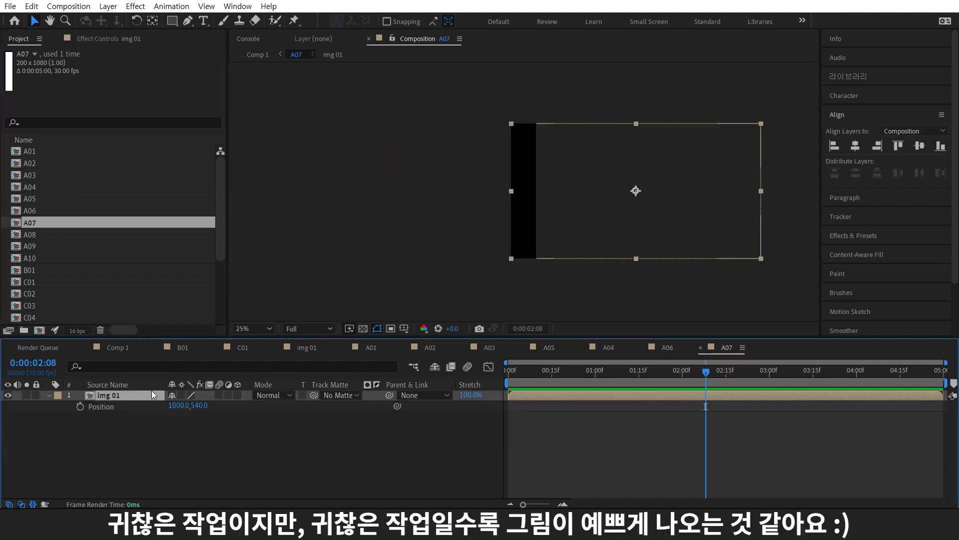
type("-200")
key("Return")
Set img 01's Position X to -400 in A08, -600 in A09 and -800 in A10
double_click(30, 234)
left_click(135, 390)
type("p00")
key("Return")
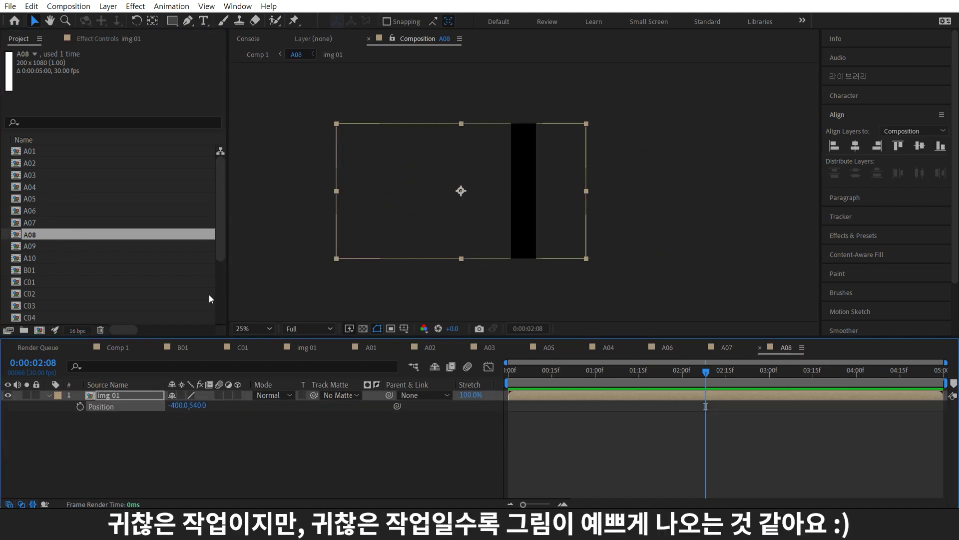
double_click(29, 246)
type("-600")
key("Return")
double_click(30, 258)
type("-800")
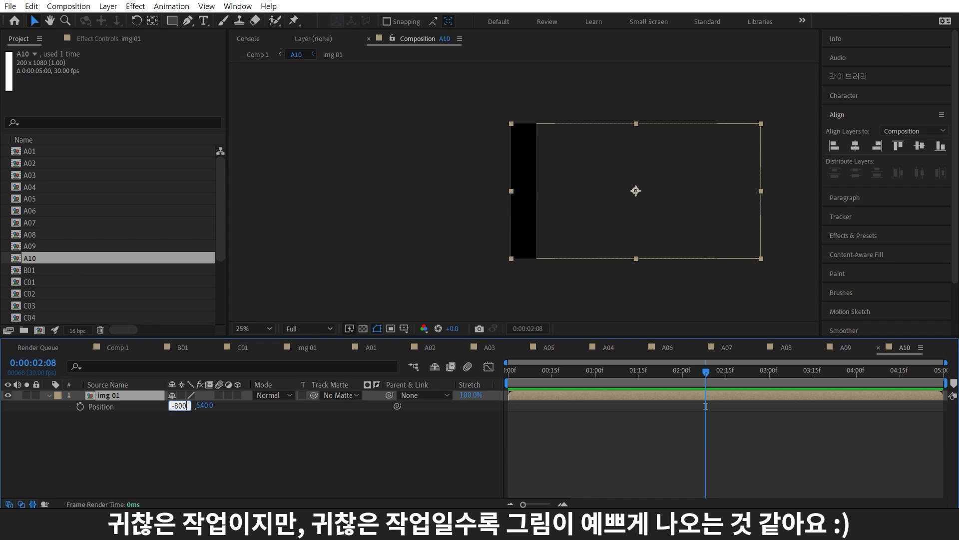
key("Return")
scroll(139, 289, "down", 5)
Open the img 01 comp and add a comp-sized white solid
left_click(91, 305)
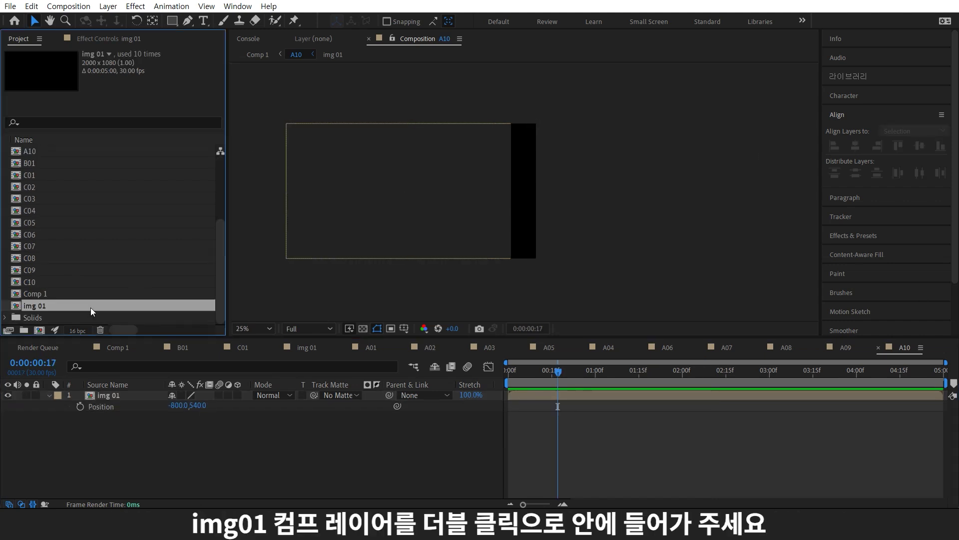
double_click(91, 305)
key("ctrl+y")
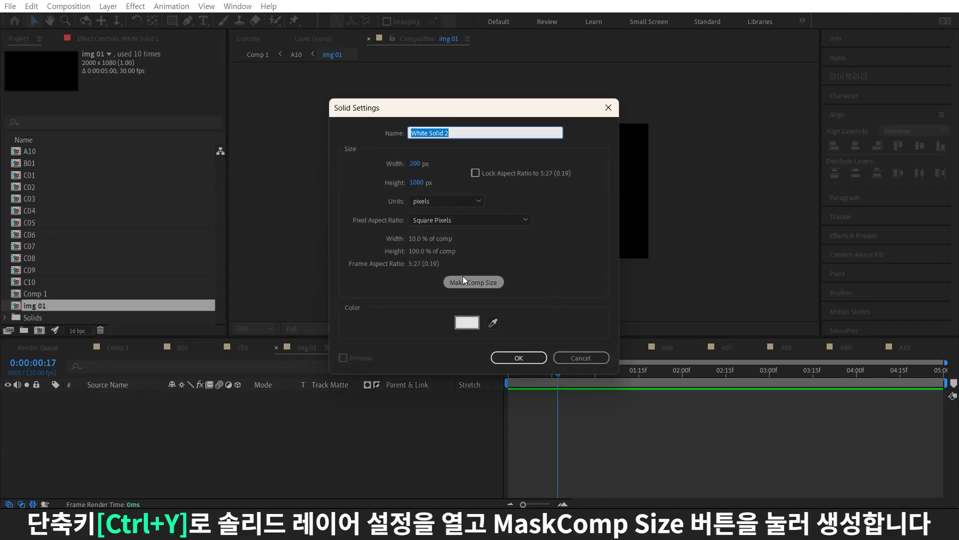
left_click(463, 281)
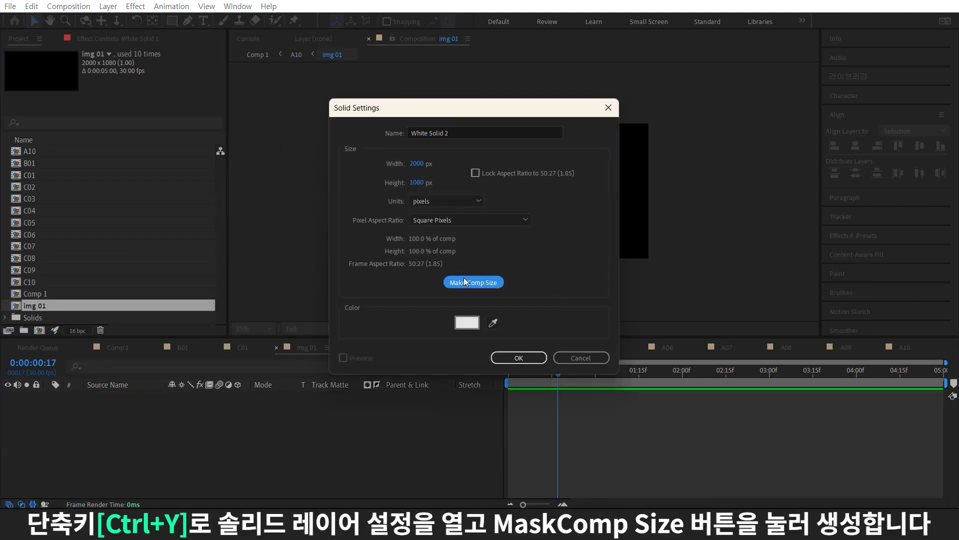
left_click(512, 358)
Add an 'AE RECIPE' text layer centred horizontally and vertically in the comp
key("ctrl+t")
left_click(450, 190)
type("A")
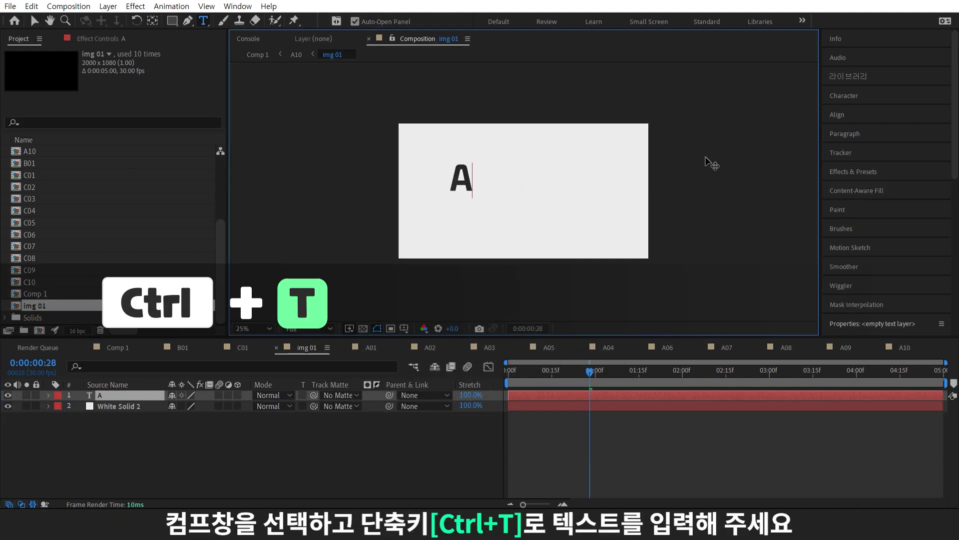
type("E RECIP")
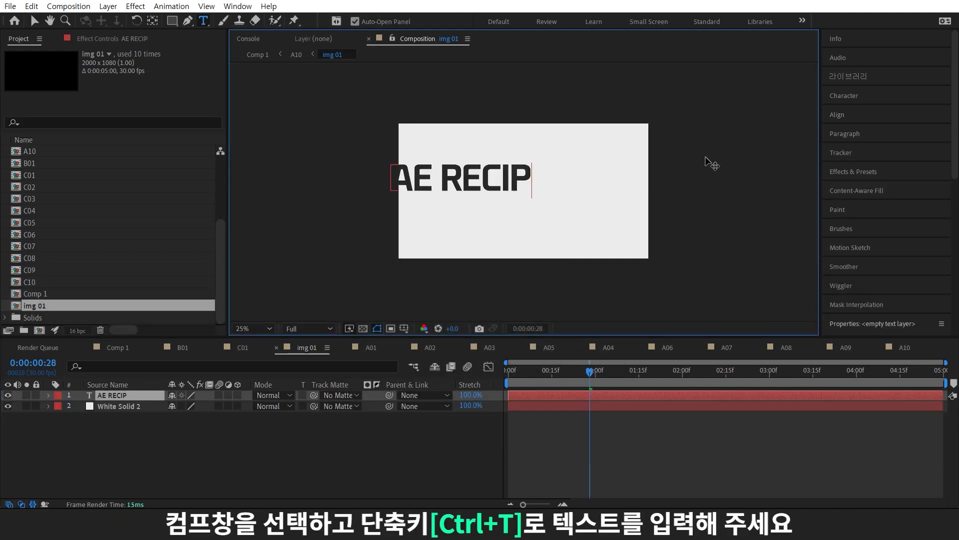
type("E")
left_click(35, 21)
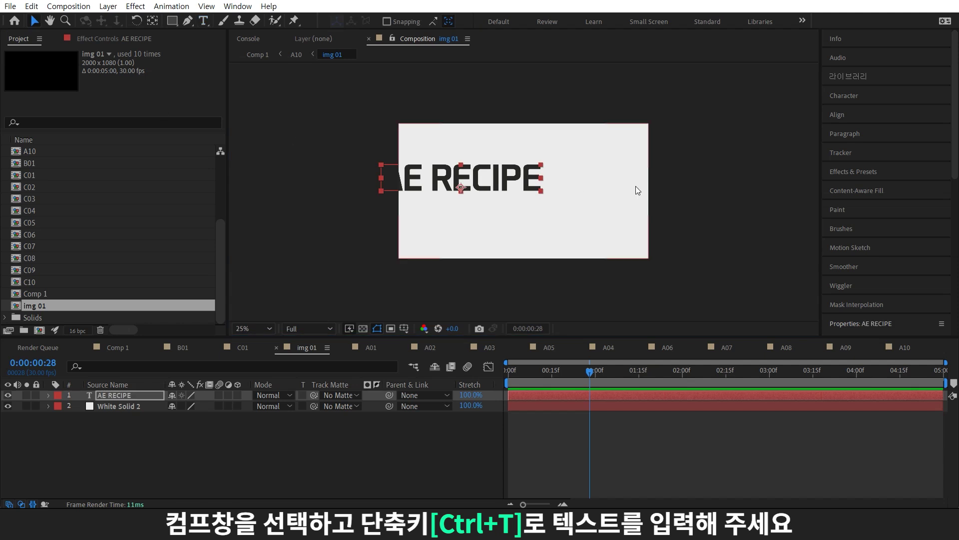
left_click(837, 114)
left_click(851, 142)
left_click(899, 141)
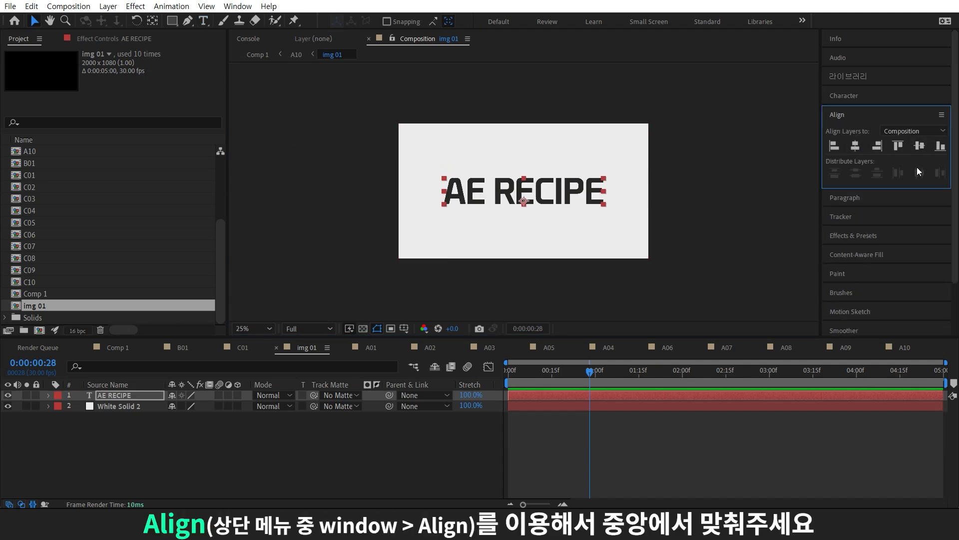
Set the AE RECIPE font size to 370 px
key("ctrl+6")
mouse_move(846, 148)
left_mouse_down()
mouse_move(919, 148)
mouse_move(898, 165)
left_mouse_up()
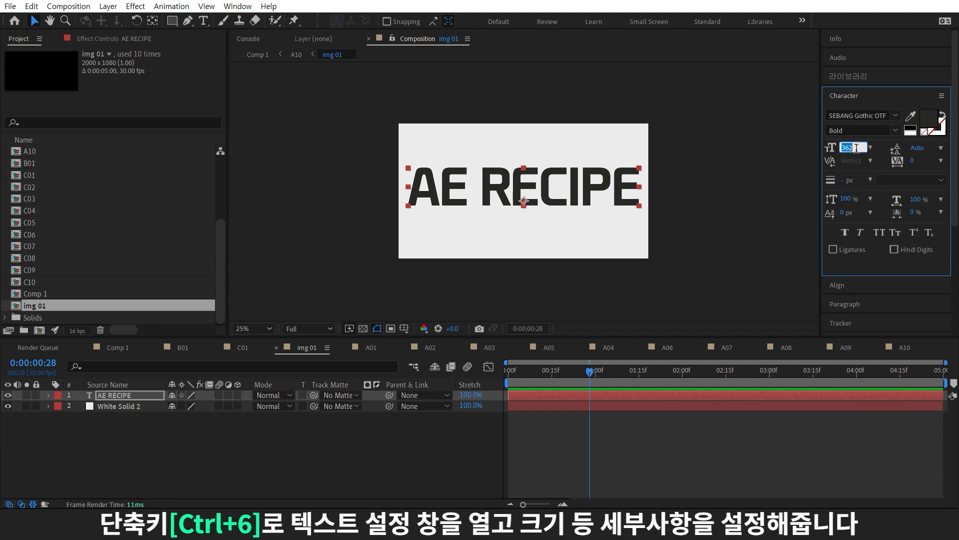
type("370")
key("Return")
Return through A10 to Comp 1, scrub to view the flip at 1:28, then open C01
left_click(894, 417)
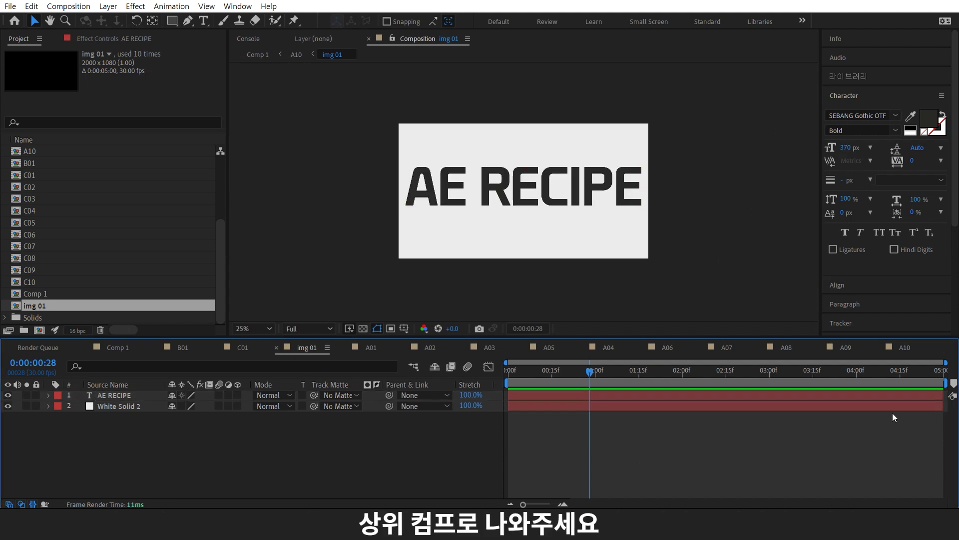
left_click(296, 55)
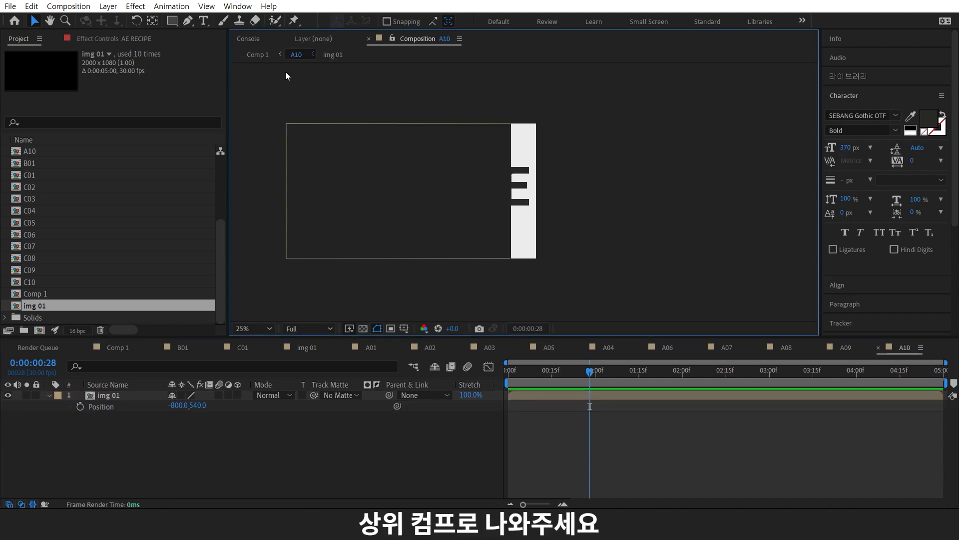
left_click(262, 56)
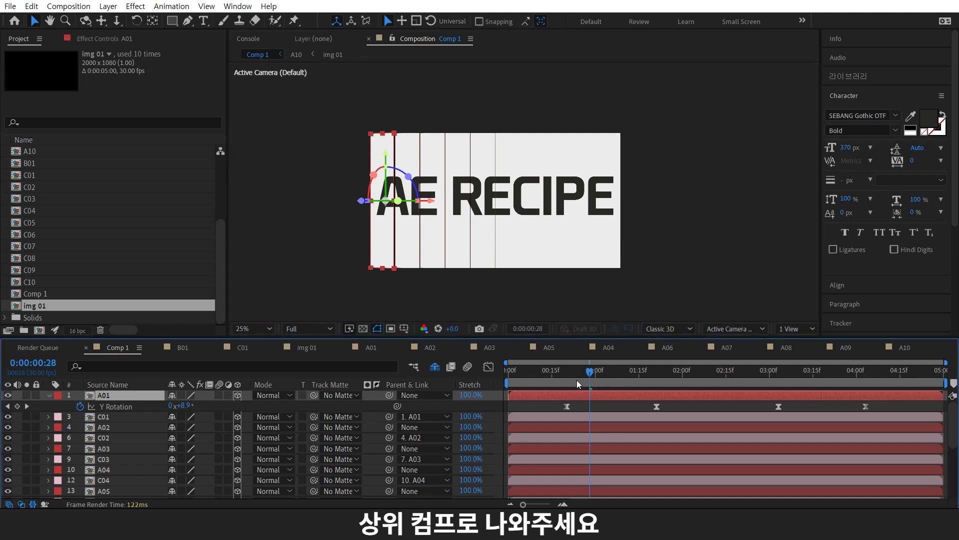
left_click_drag(517, 448, 673, 396)
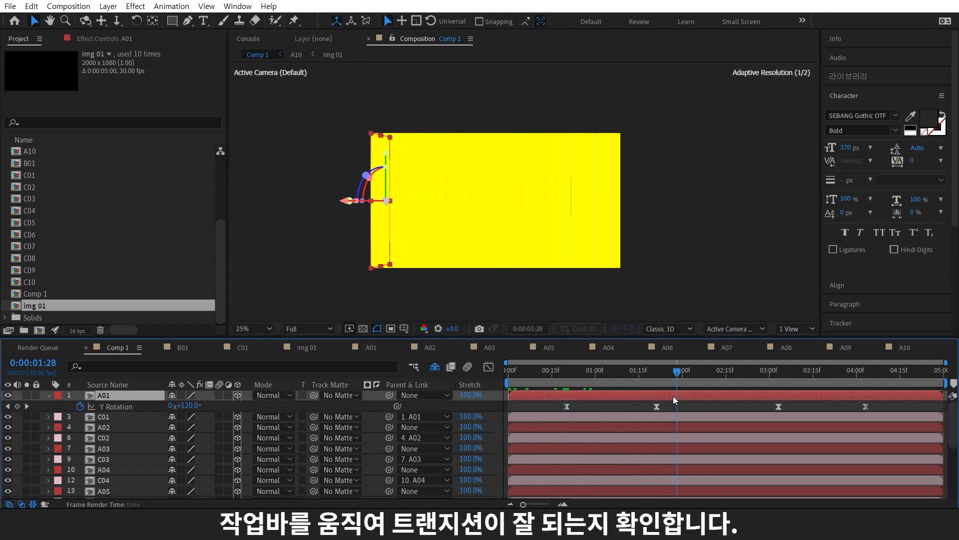
double_click(124, 417)
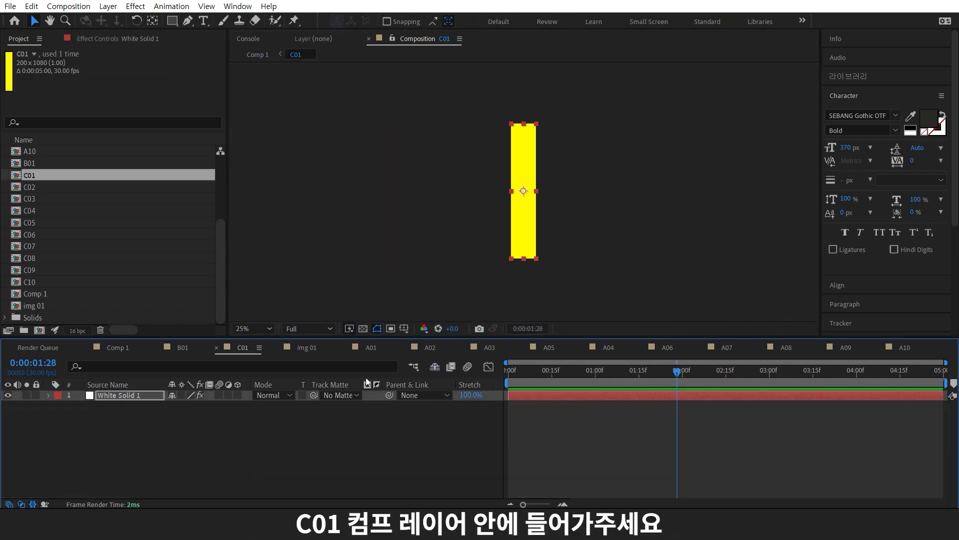
Create a 2000×1080 comp named img02 and add it as a layer in C01
key("ctrl+n")
type("img02")
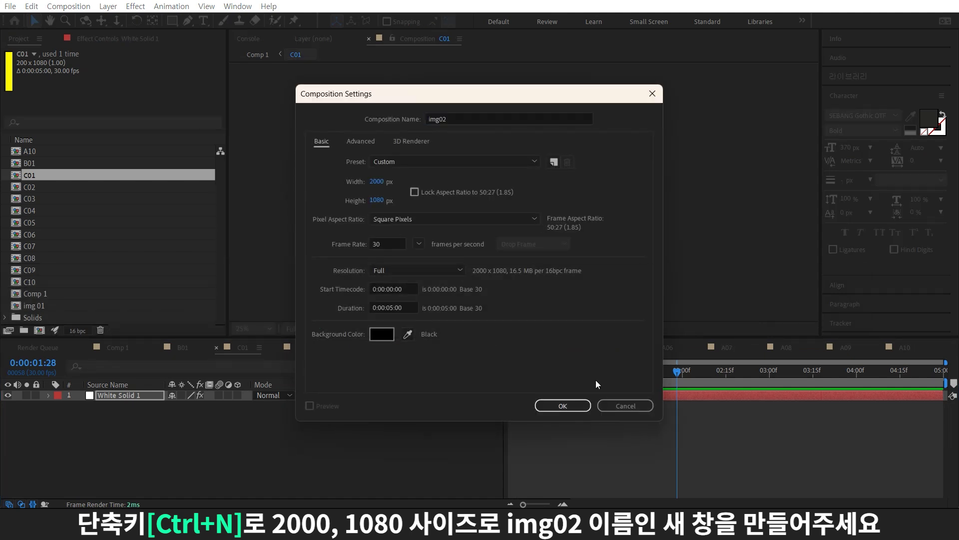
left_click(566, 404)
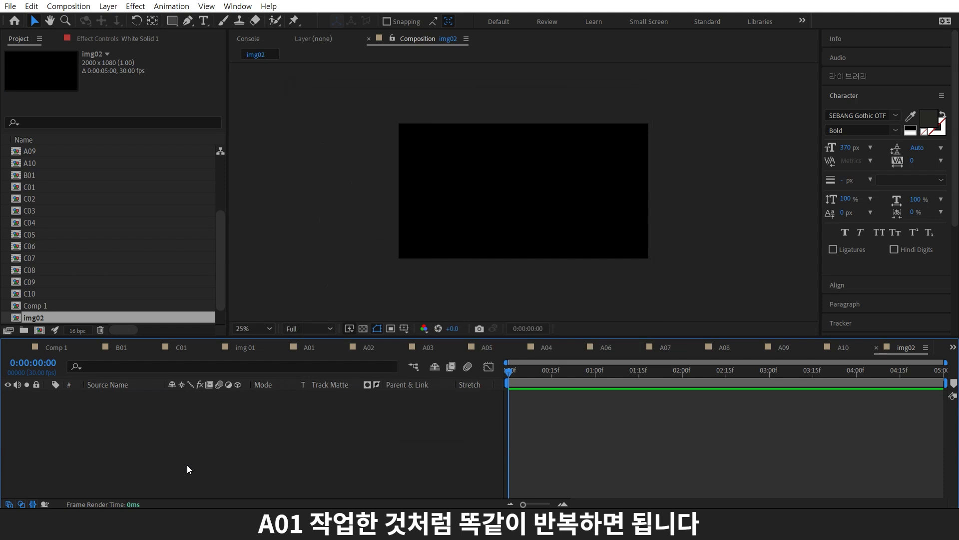
double_click(97, 187)
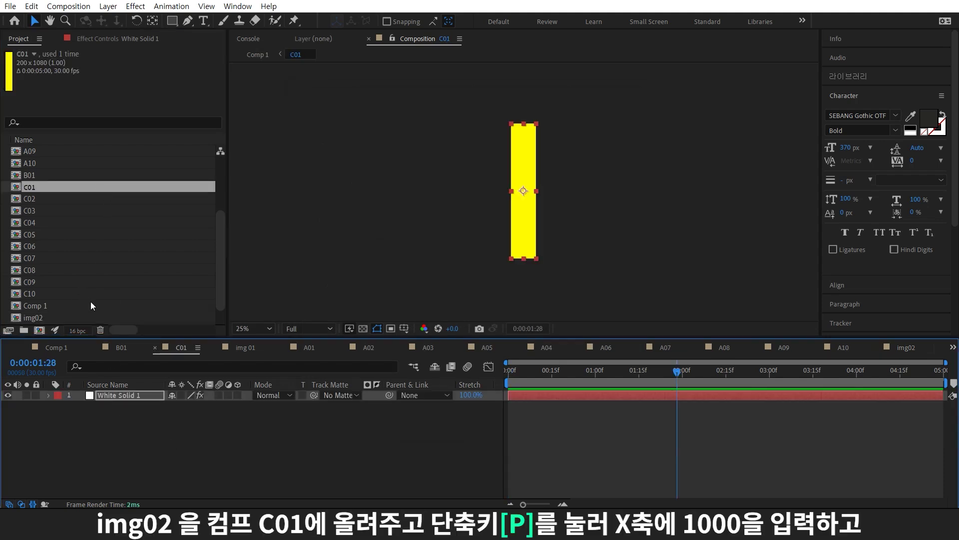
left_click_drag(64, 318, 172, 472)
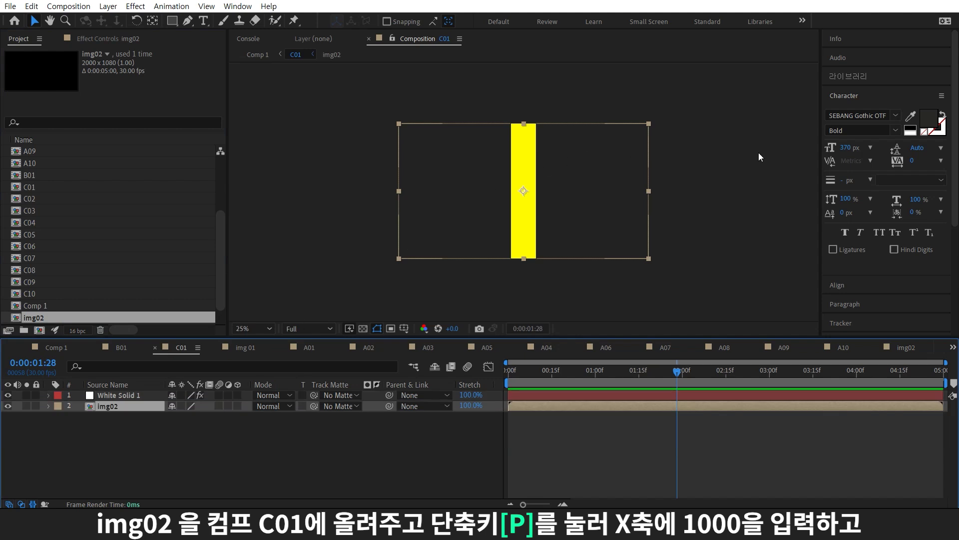
Set img02's Position X to 1000 and delete the yellow White Solid 1
key("p")
left_click_drag(170, 421, 146, 433)
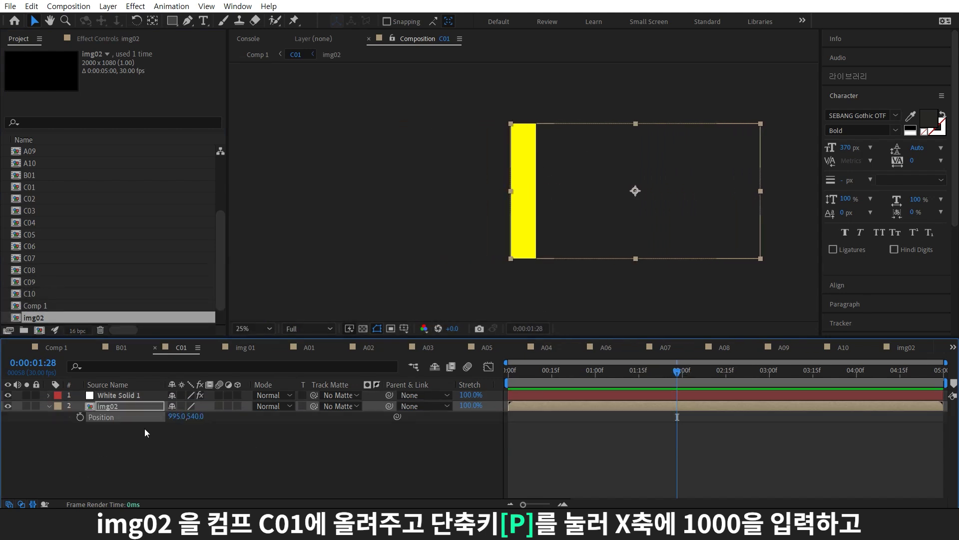
type("000")
key("Return")
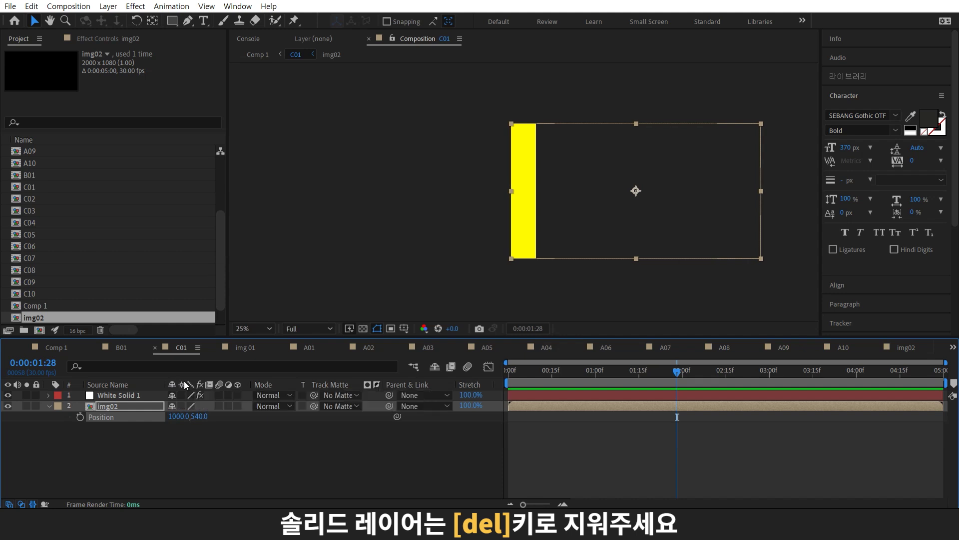
left_click(141, 395)
key("Delete")
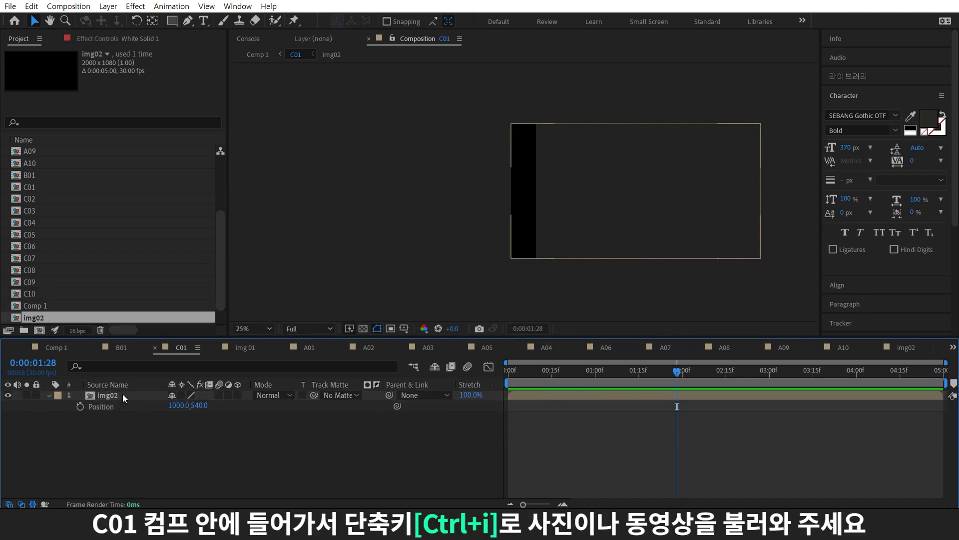
left_click(122, 395)
Import the night-city JPG and place it inside the img02 comp
key("Delete")
key("ctrl+i")
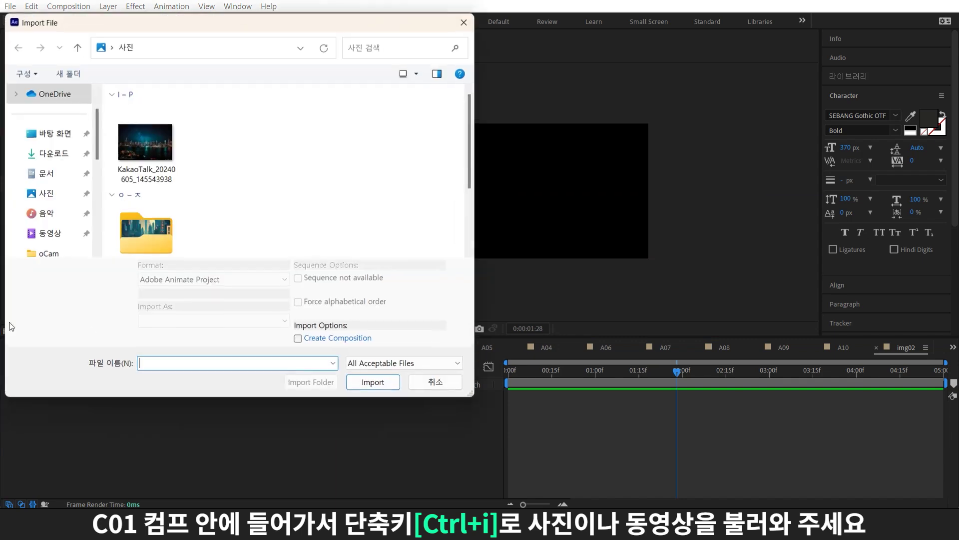
double_click(170, 185)
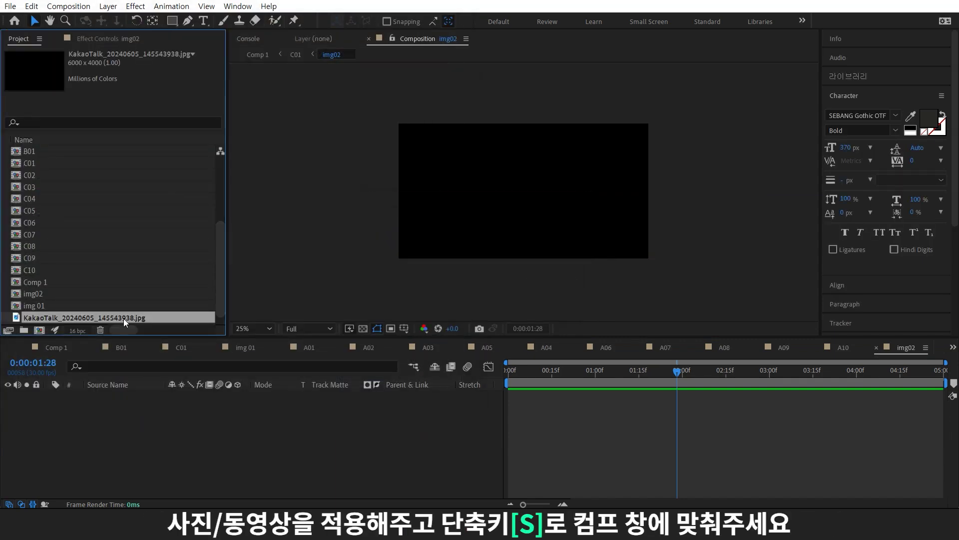
left_click_drag(124, 319, 215, 435)
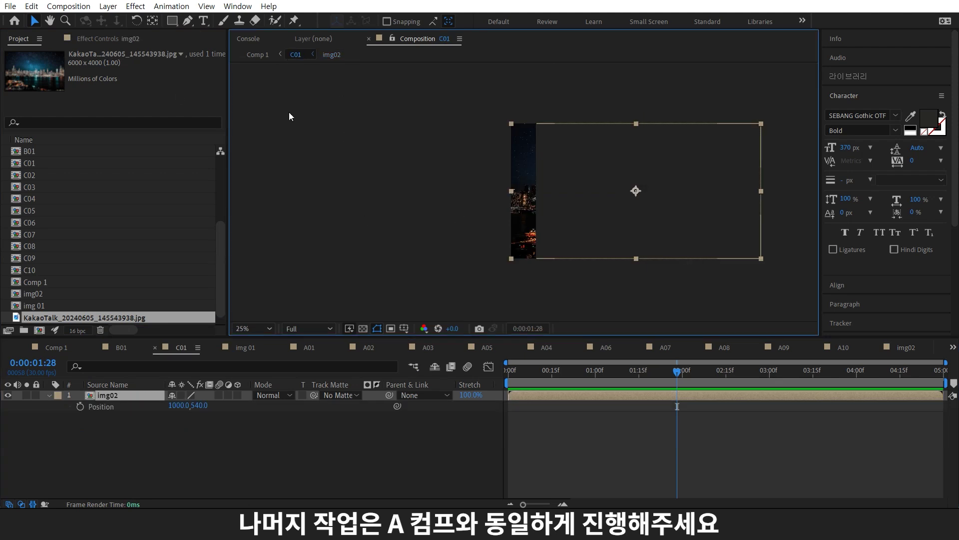
Open the C03 and C04 strip comps, scrub Comp 1 to check the flip, then add a light
double_click(38, 186)
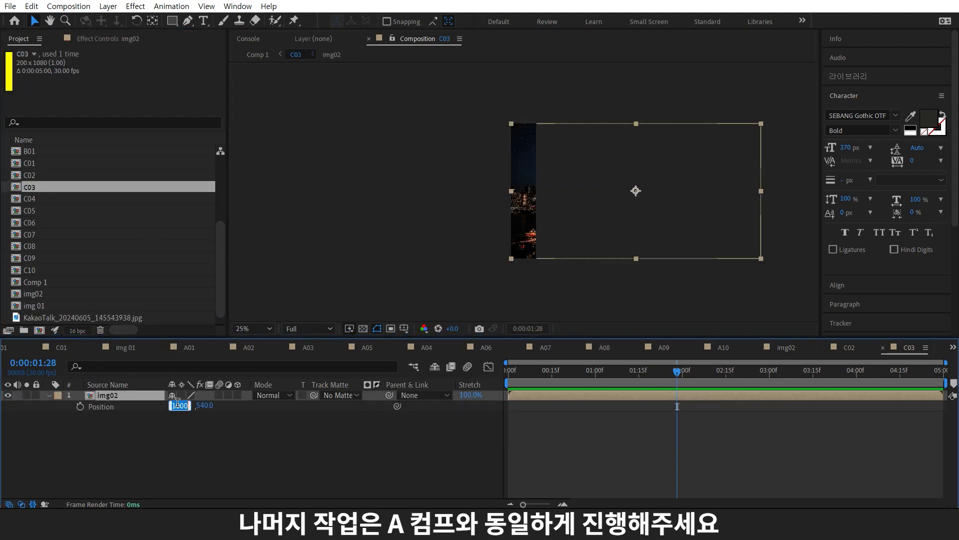
double_click(75, 199)
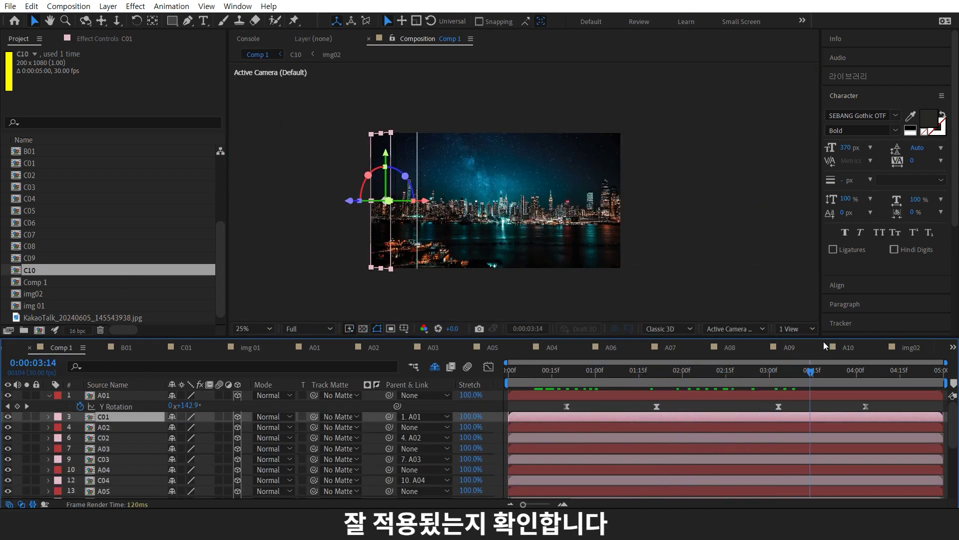
left_click_drag(781, 372, 742, 388)
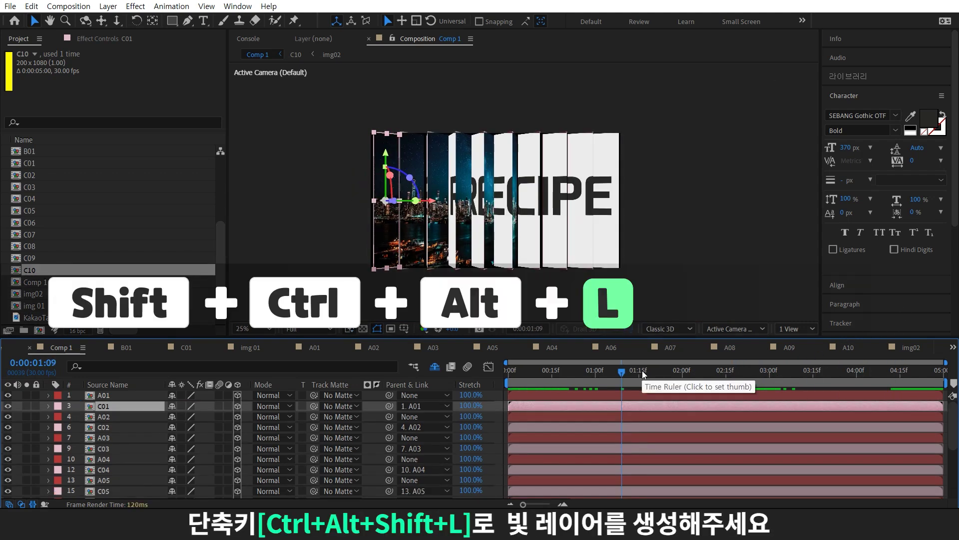
key("ctrl+alt+shift+l")
Create a shadow-casting point light with 120% intensity and 1000 px diffusion, placed upper right of the strips
left_click(349, 130)
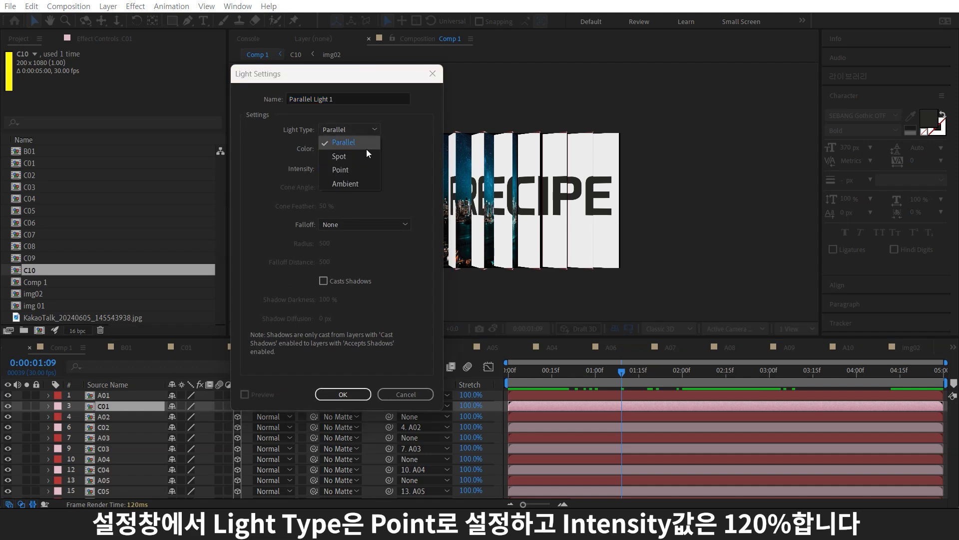
left_click(333, 169)
left_click_drag(322, 168, 350, 175)
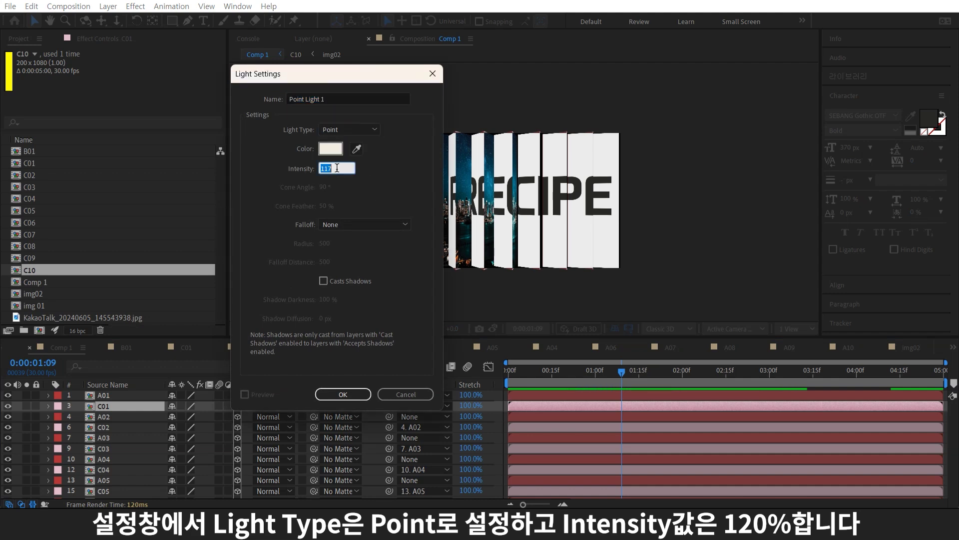
type("0")
key("Tab")
left_click(331, 284)
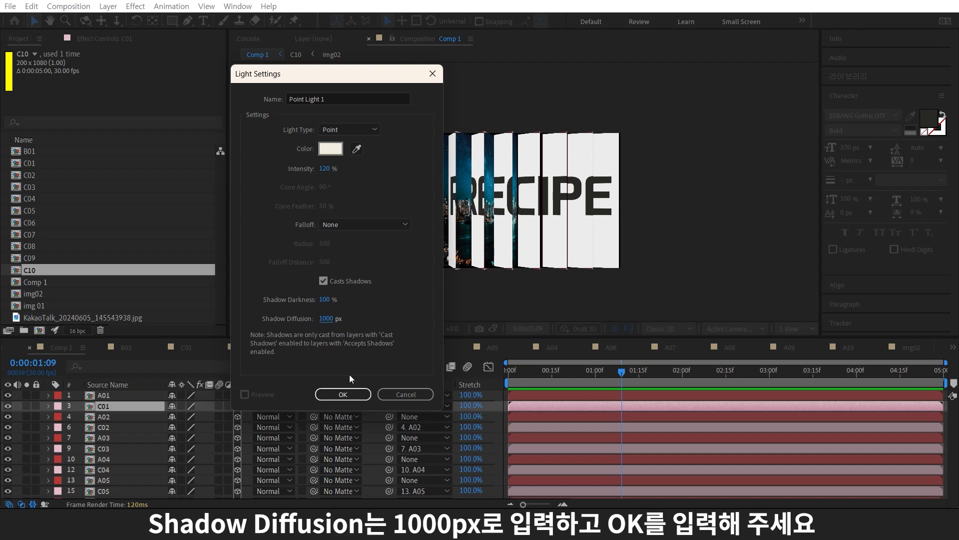
left_click(343, 394)
left_click_drag(515, 173, 659, 95)
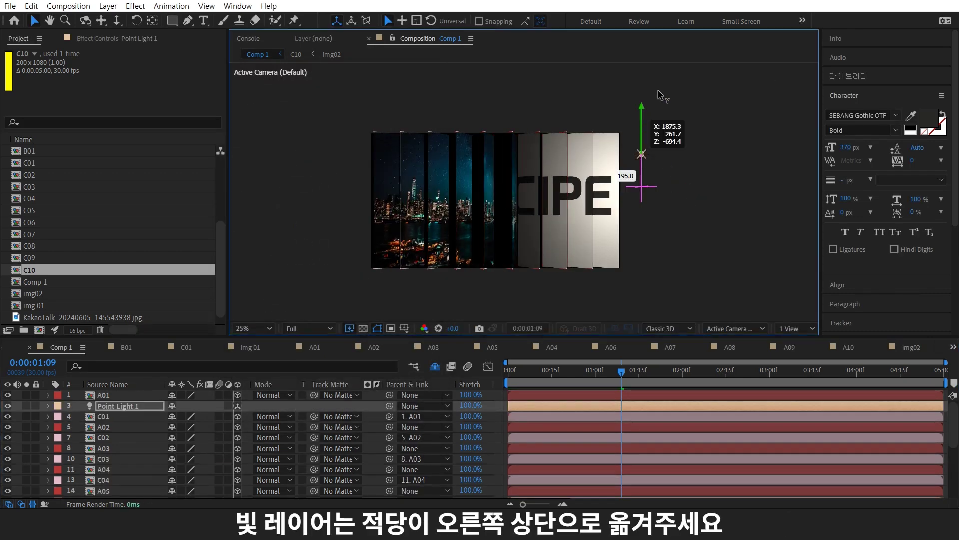
Duplicate Point Light 1 and place the copy left of the strips at mid-height
left_click(348, 354)
key("ctrl+d")
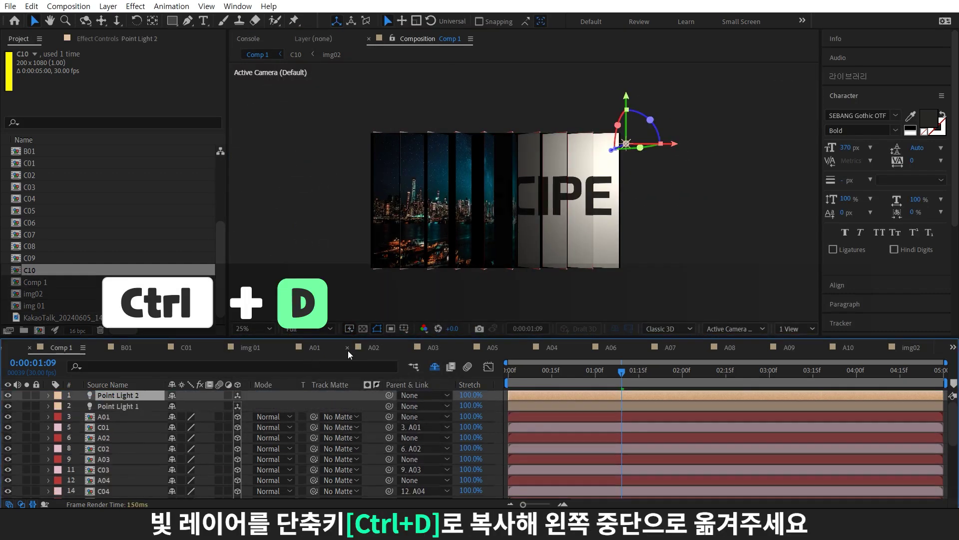
left_click_drag(672, 145, 324, 209)
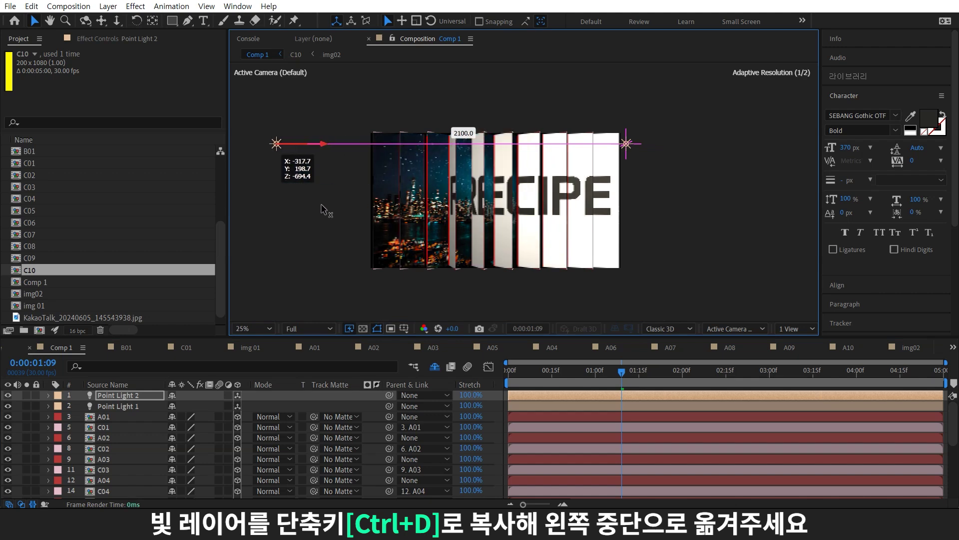
left_click_drag(277, 94, 267, 131)
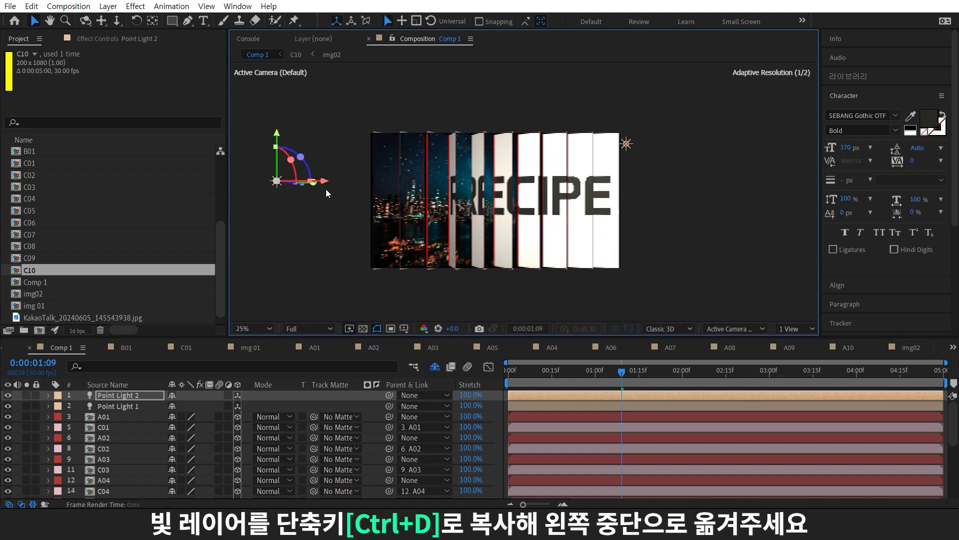
Shift Point Light 1 sideways in the 4-view layout, then return to 1 View and start a new camera
left_click(798, 328)
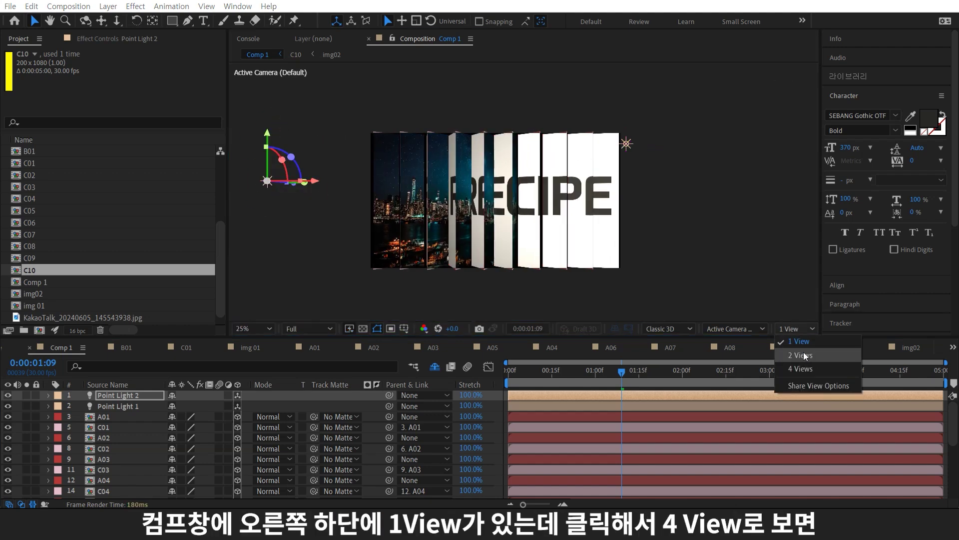
left_click(802, 372)
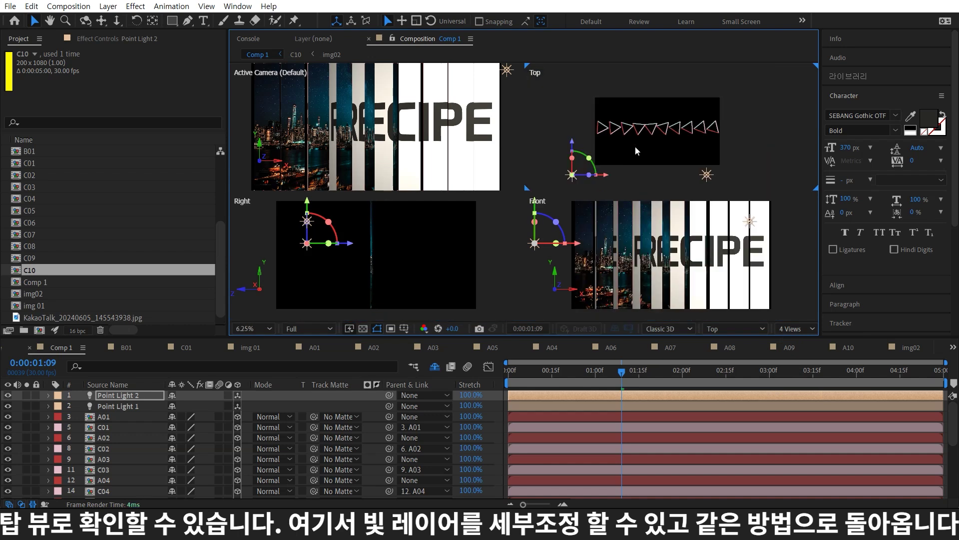
left_click(706, 174)
left_click_drag(742, 176, 778, 187)
left_click(797, 328)
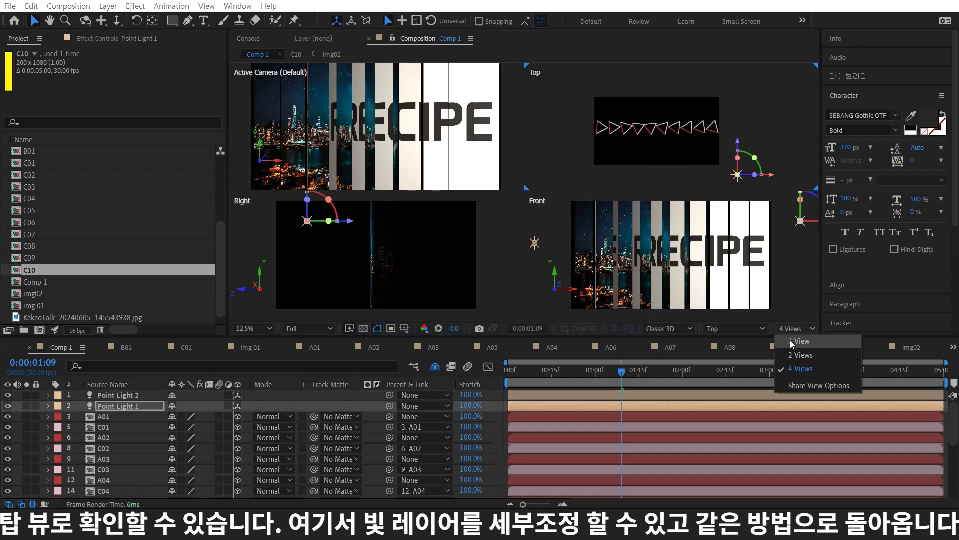
left_click(790, 339)
key("ctrl+alt+shift+c")
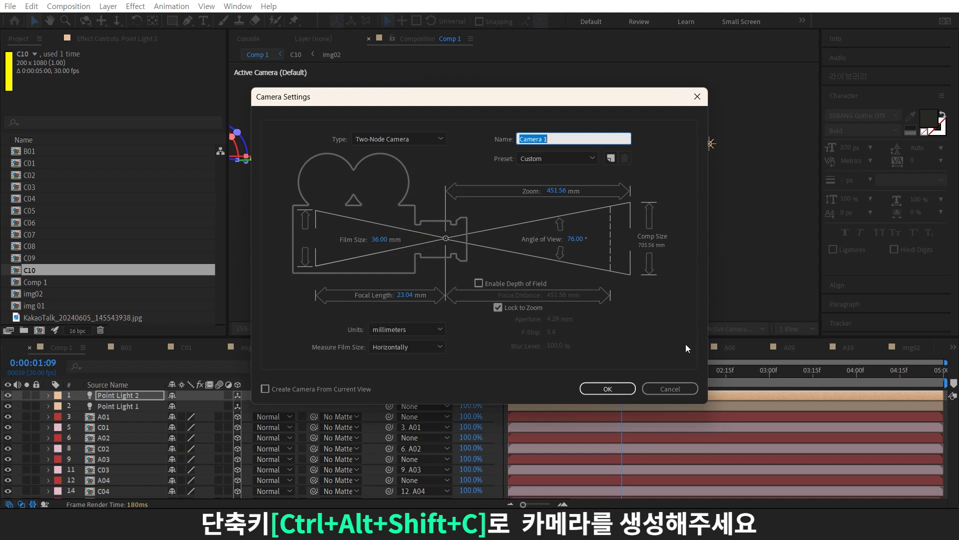
Set Camera 1 to the 35mm preset with Enable Depth of Field checked
left_click(542, 284)
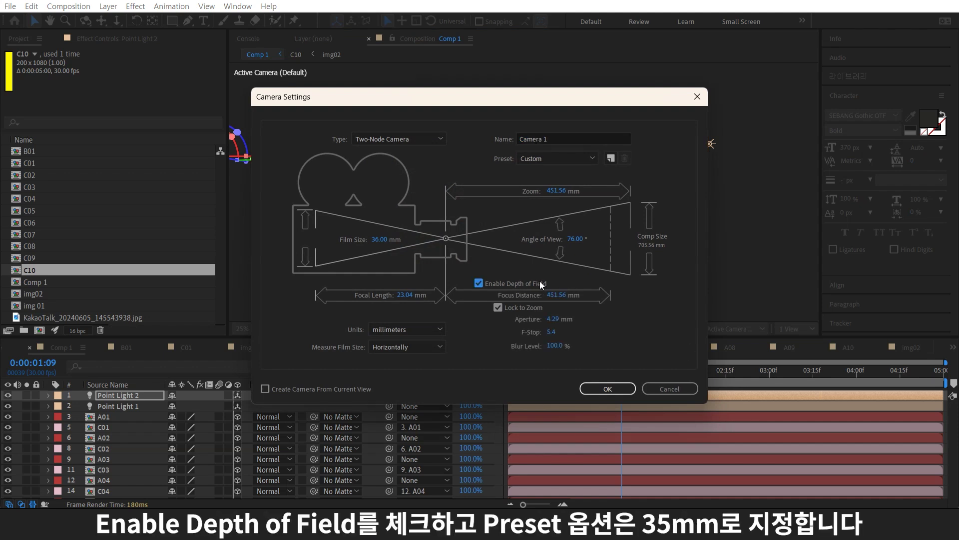
left_click(591, 163)
left_click(571, 248)
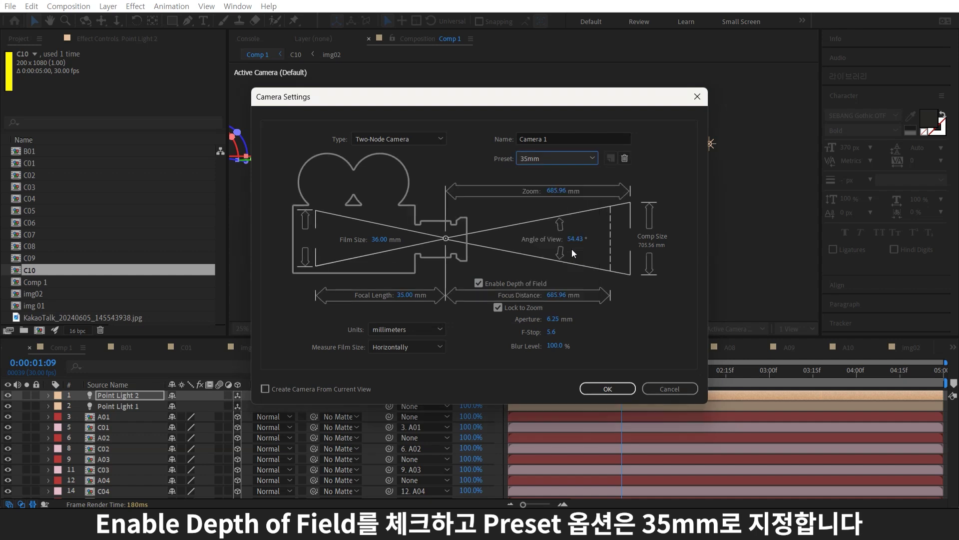
left_click(607, 389)
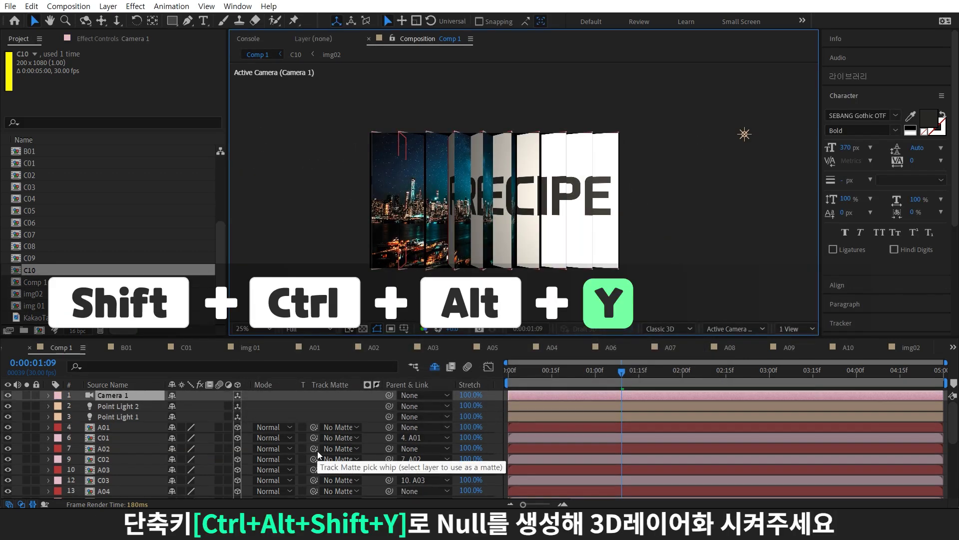
Add a 3D Null 1 as Camera 1's parent, rotated 14° on X and -25° on Y
key("ctrl+alt+shift+y")
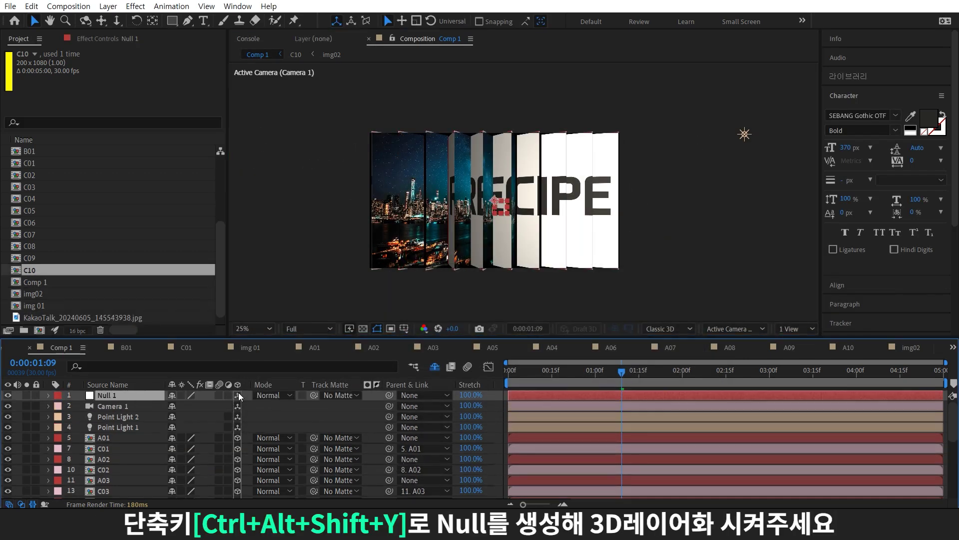
left_click(239, 395)
left_click_drag(391, 404, 382, 397)
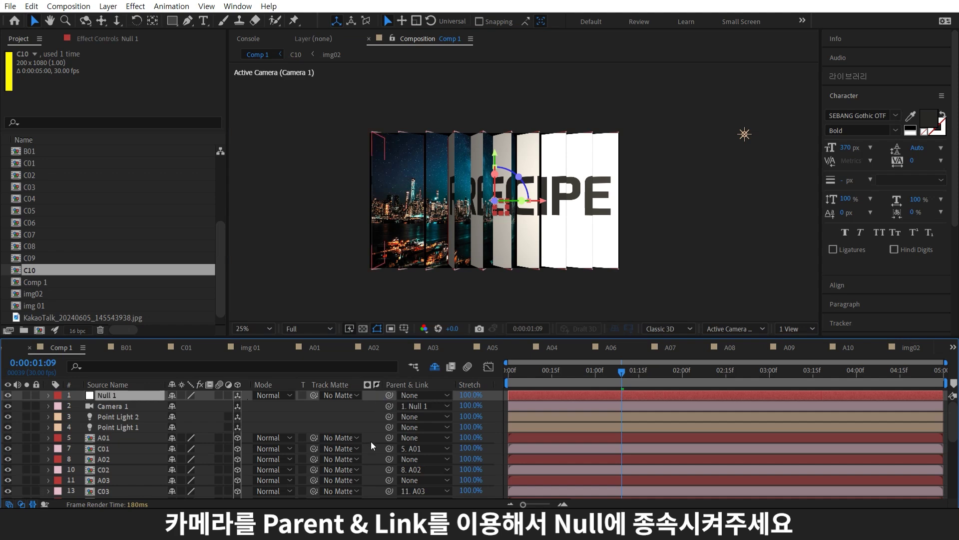
key("r")
mouse_move(186, 417)
left_mouse_down()
mouse_move(170, 417)
mouse_move(211, 430)
mouse_move(210, 417)
mouse_move(165, 427)
mouse_move(170, 417)
mouse_move(183, 427)
left_mouse_up()
Move Camera 1 closer to the strips by setting its Z Position to -1643.4
left_click(128, 446)
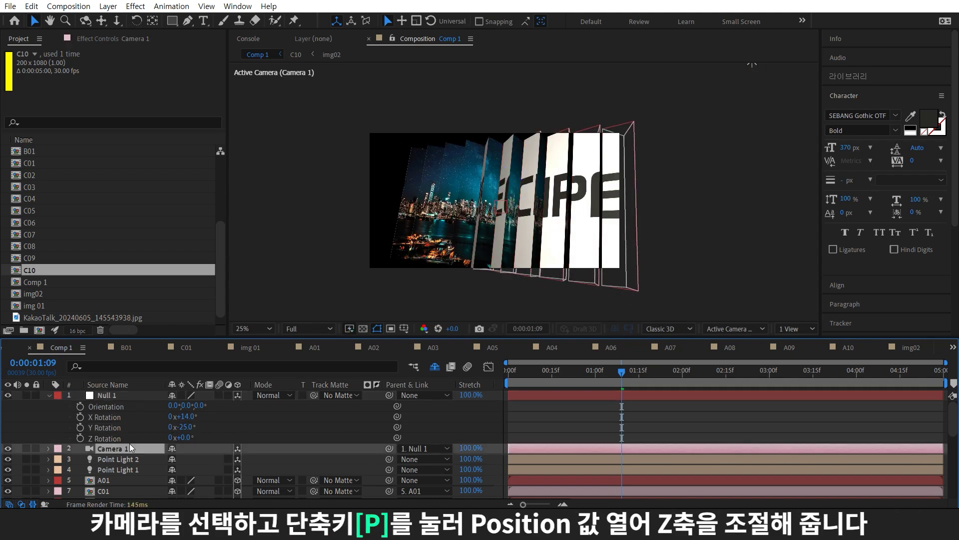
key("p")
left_click_drag(211, 458, 363, 431)
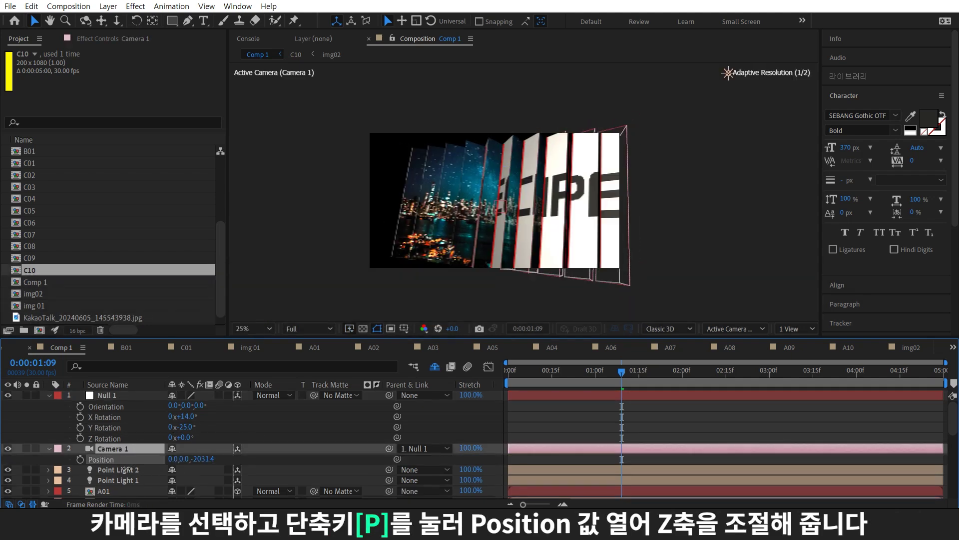
Shift Null 1's position sideways to reframe the angled strips
left_click(106, 395)
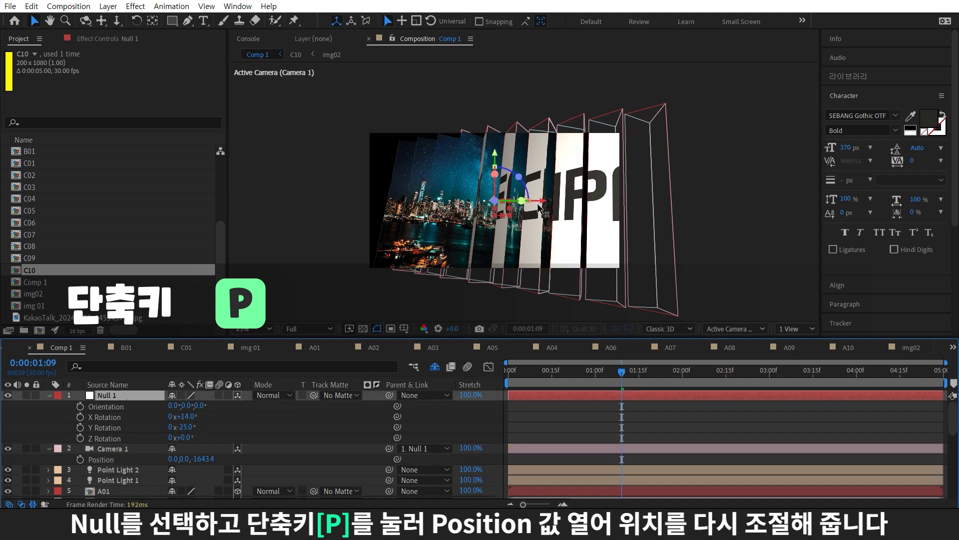
left_click_drag(543, 201, 520, 202)
left_click_drag(496, 158, 494, 157)
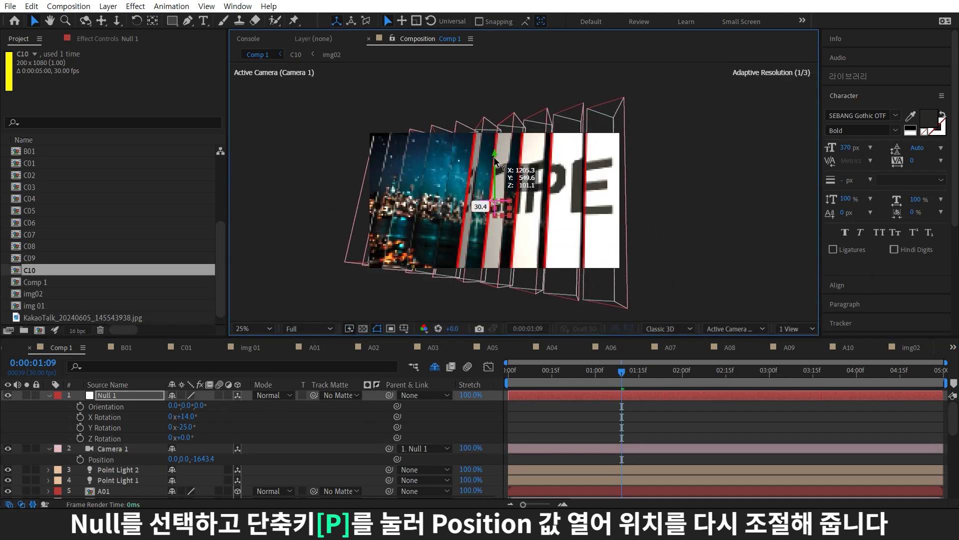
left_click(159, 449)
Set Camera 1's Aperture to 400 pixels
key("u")
key("u")
scroll(311, 445, "down", 3)
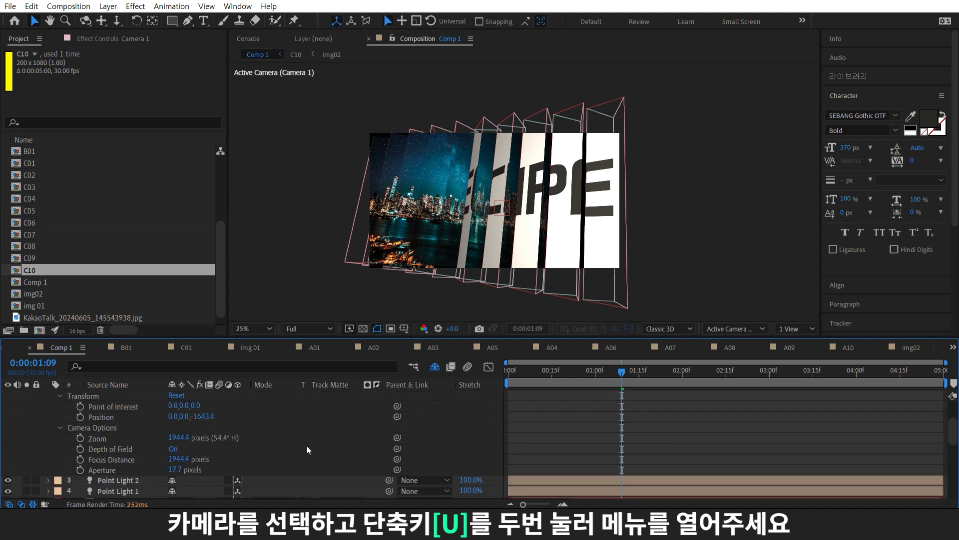
type("400")
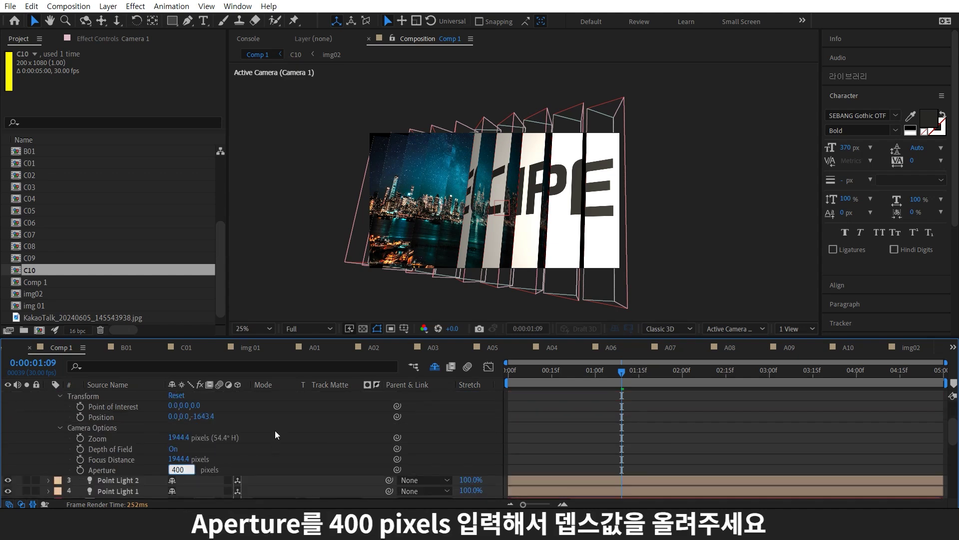
key("Return")
Set the Focus Distance to 1588.4 pixels while viewing the scene in 4 Views
left_click(794, 329)
left_click(800, 368)
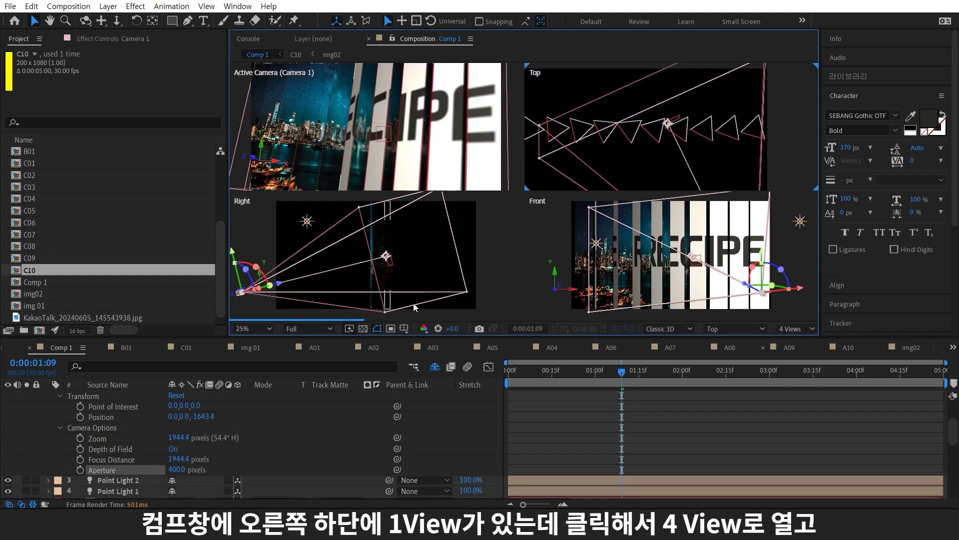
mouse_move(180, 459)
left_mouse_down()
mouse_move(119, 479)
mouse_move(60, 481)
left_mouse_up()
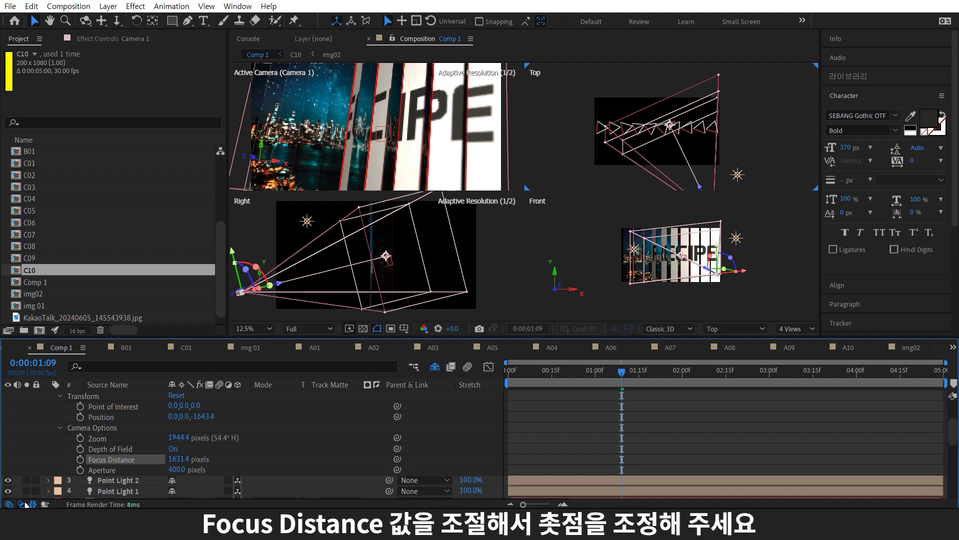
Back in 1 View, raise the Aperture to 600 pixels and RAM-preview the transition
left_click(793, 326)
left_click(800, 338)
scroll(699, 275, "up", 1)
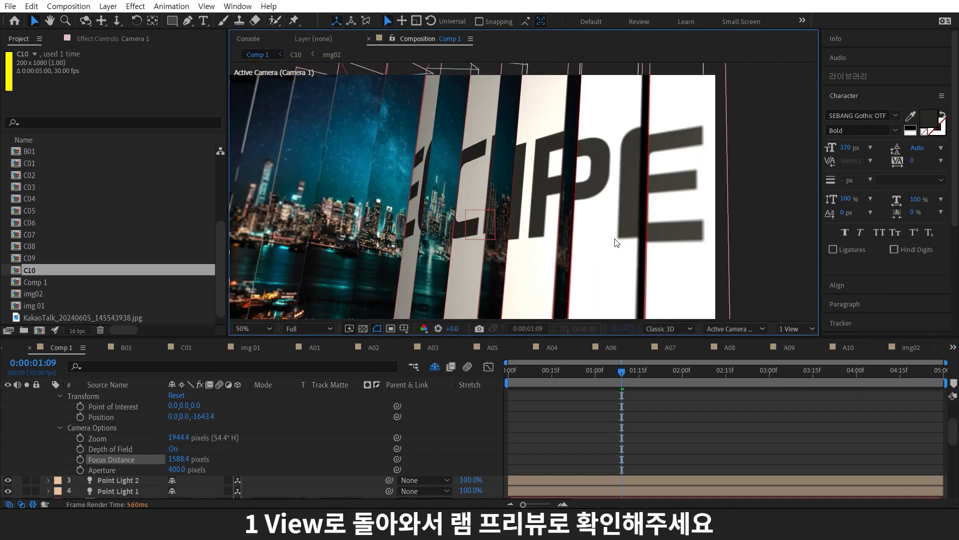
left_click_drag(175, 469, 190, 469)
key("space")
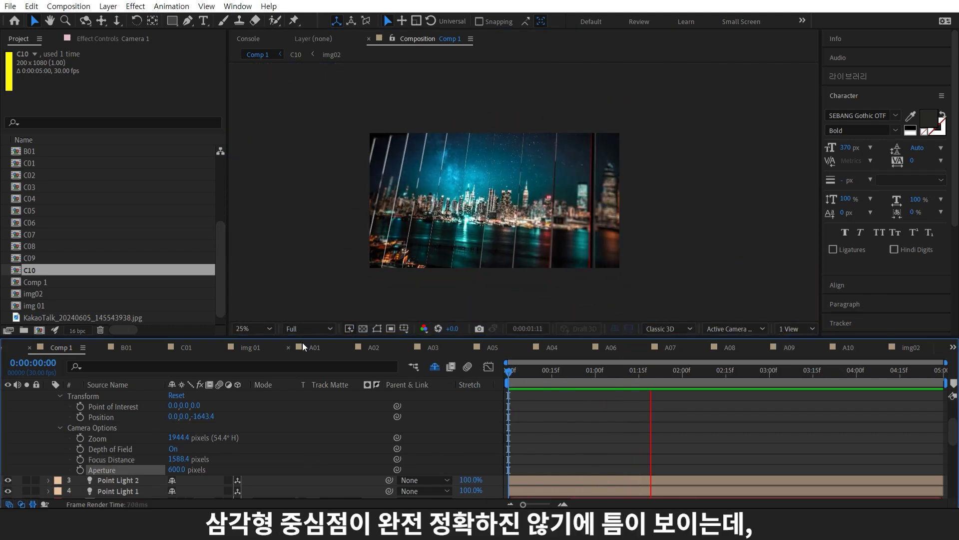